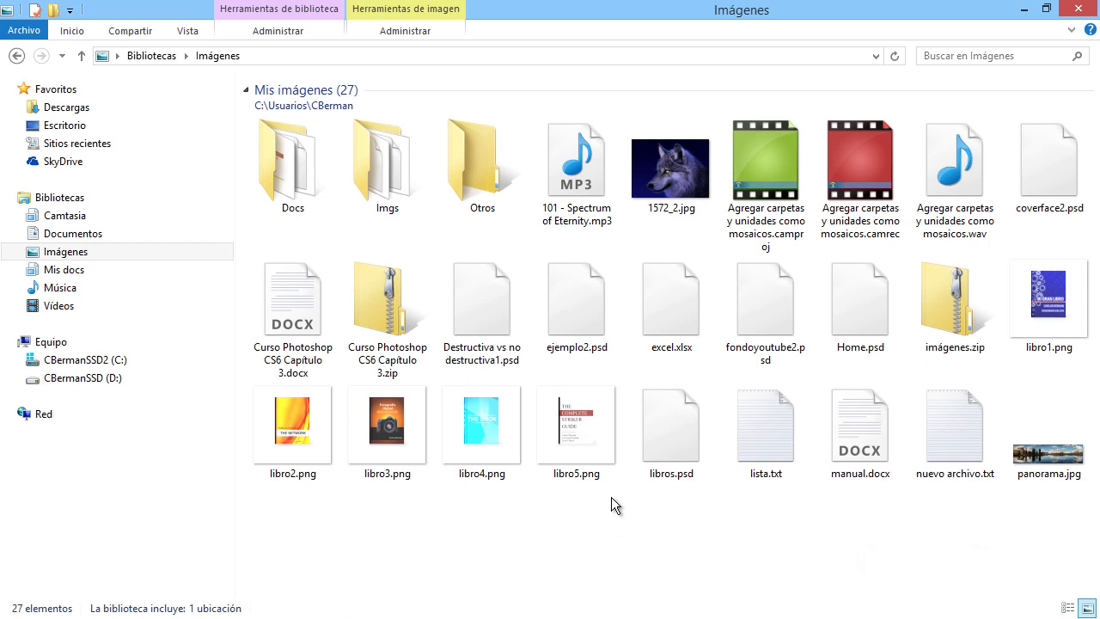
Switch to the web browser, search Google for "sagethumbs" and open the project's code.google.com page.
{"action": "left_click", "coordinate": [595, 315]}
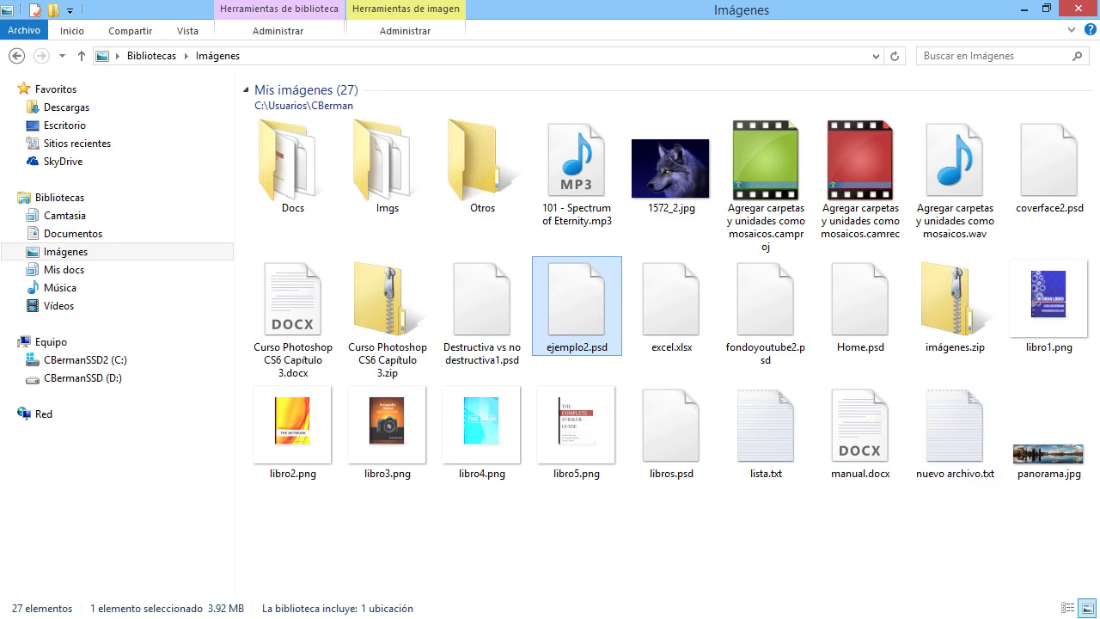
{"action": "key", "text": "alt+Tab"}
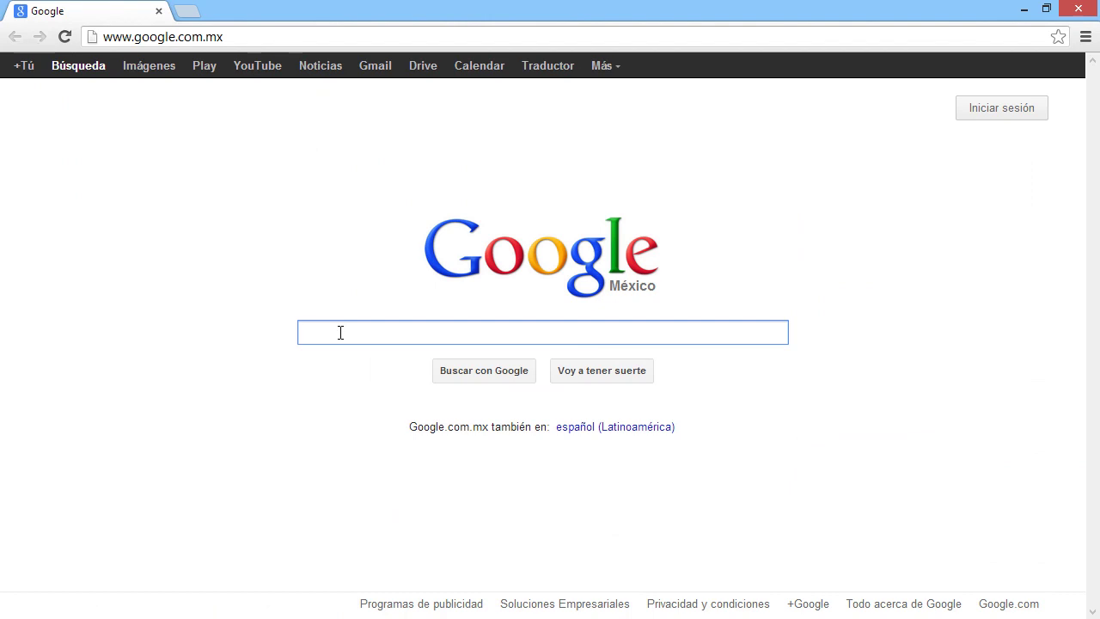
{"action": "type", "text": "sagethumbs"}
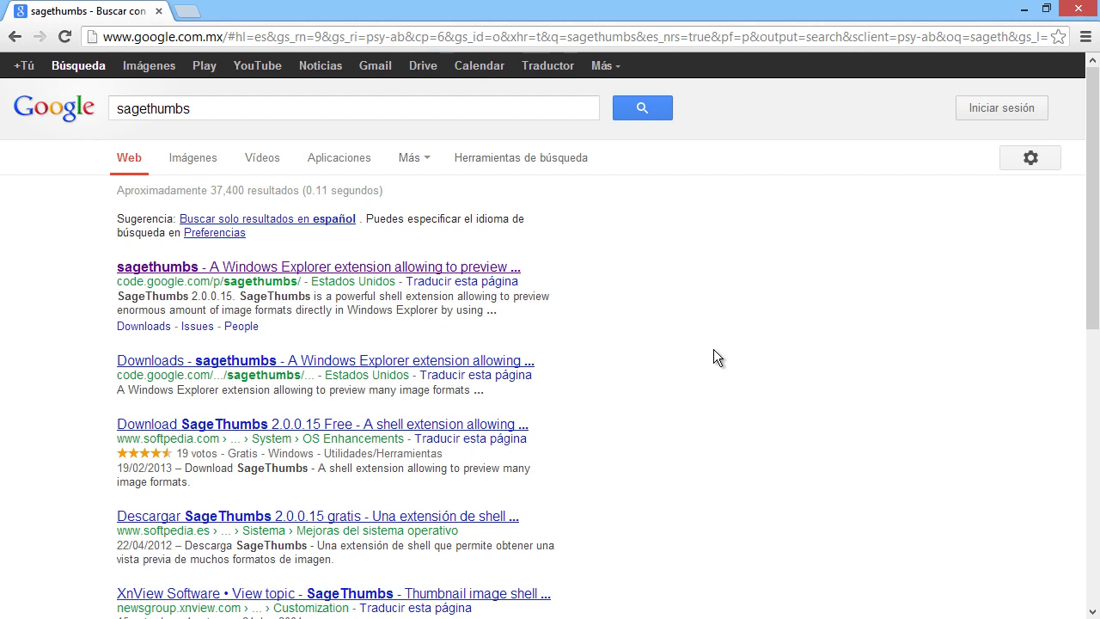
{"action": "left_click", "coordinate": [176, 268]}
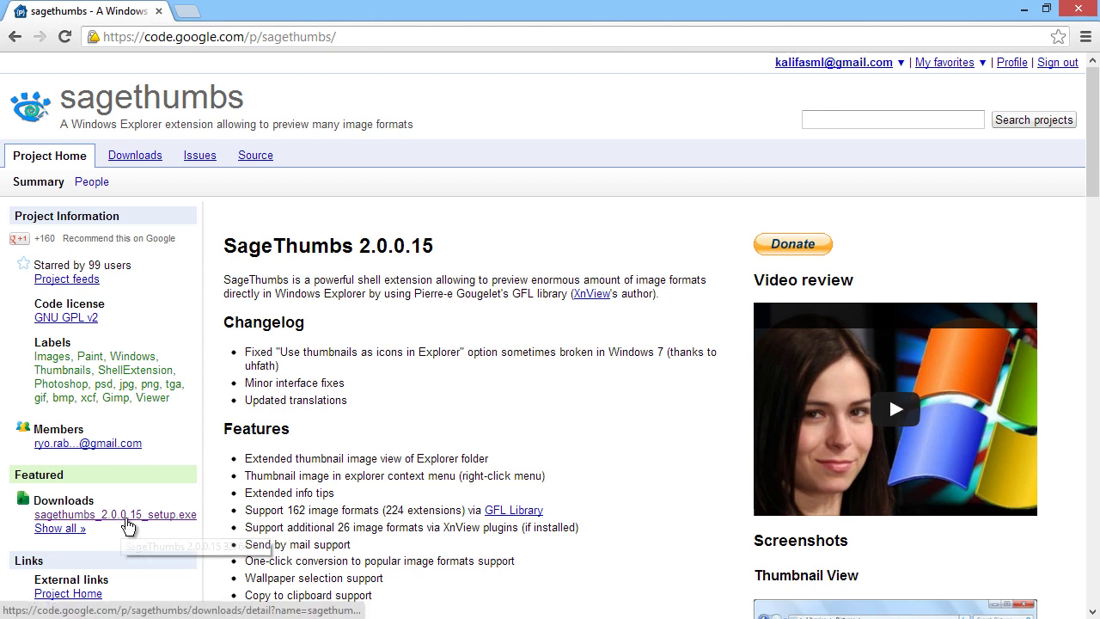
Download sagethumbs_2.0.0.15_setup.exe, launch the installer and close the browser.
{"action": "left_click", "coordinate": [144, 516]}
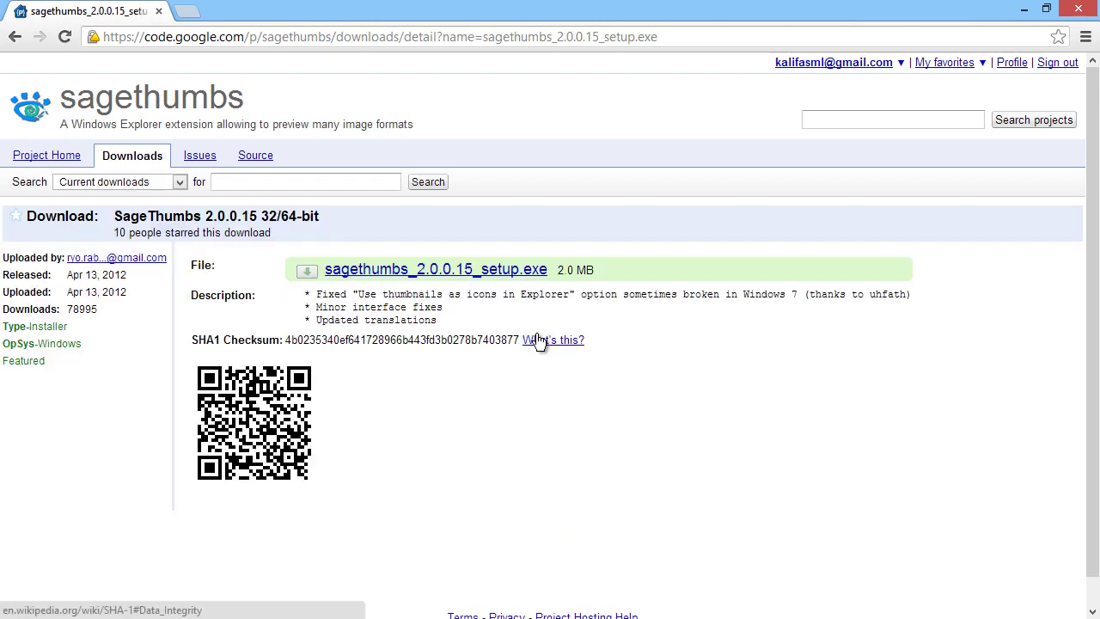
{"action": "left_click", "coordinate": [475, 271]}
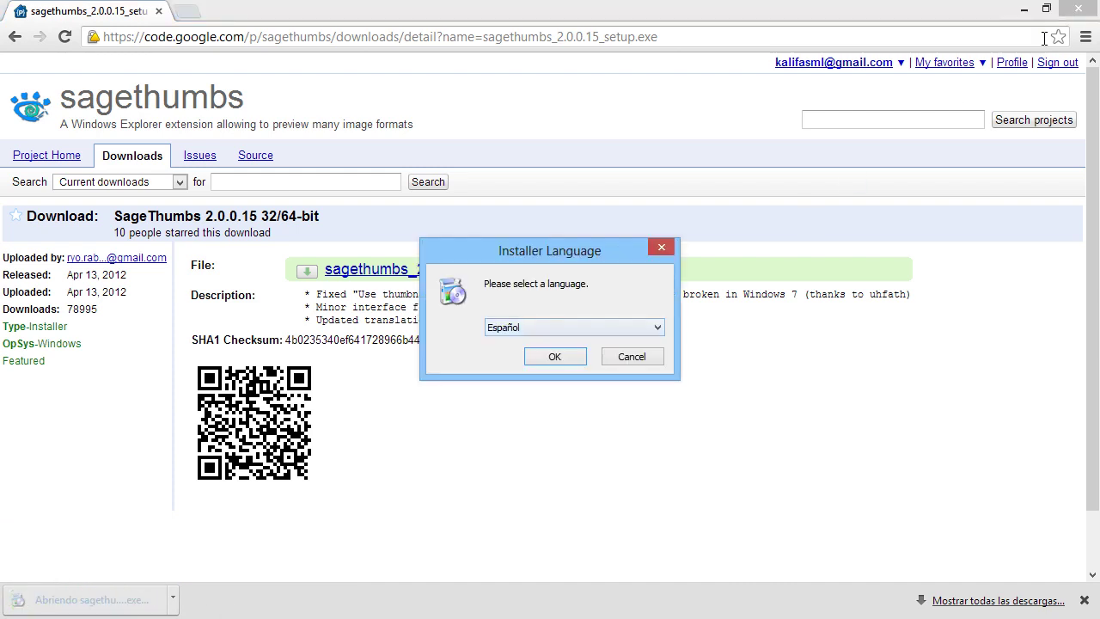
{"action": "left_click", "coordinate": [1076, 10]}
{"action": "left_click", "coordinate": [1077, 10]}
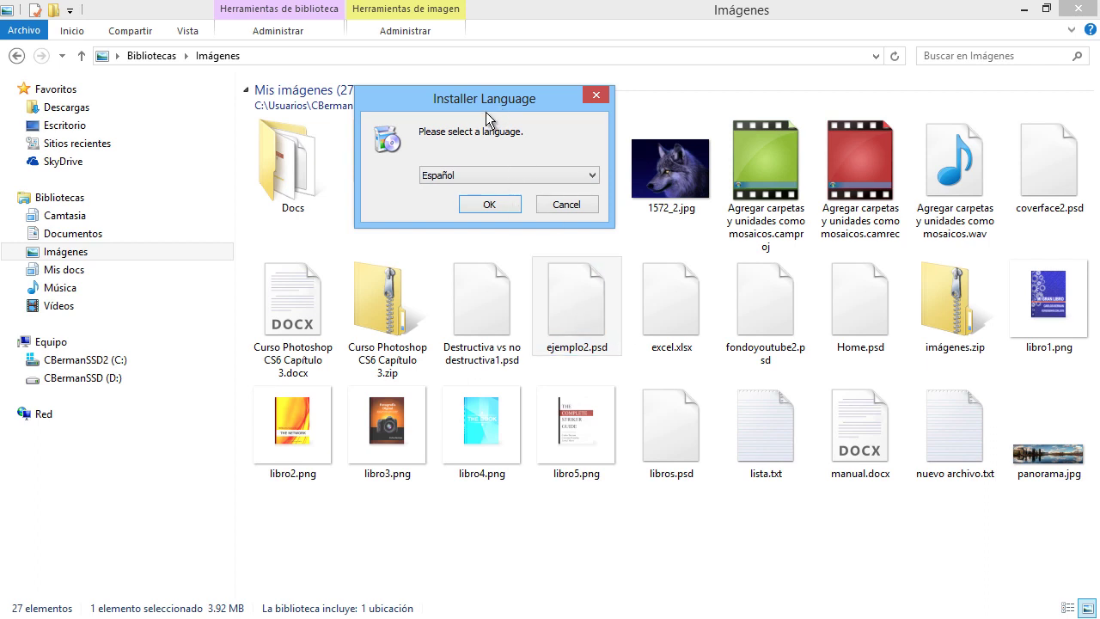
Start the SageThumbs setup wizard with Español as the installer language.
{"action": "left_click_drag", "start_coordinate": [485, 103], "coordinate": [460, 32]}
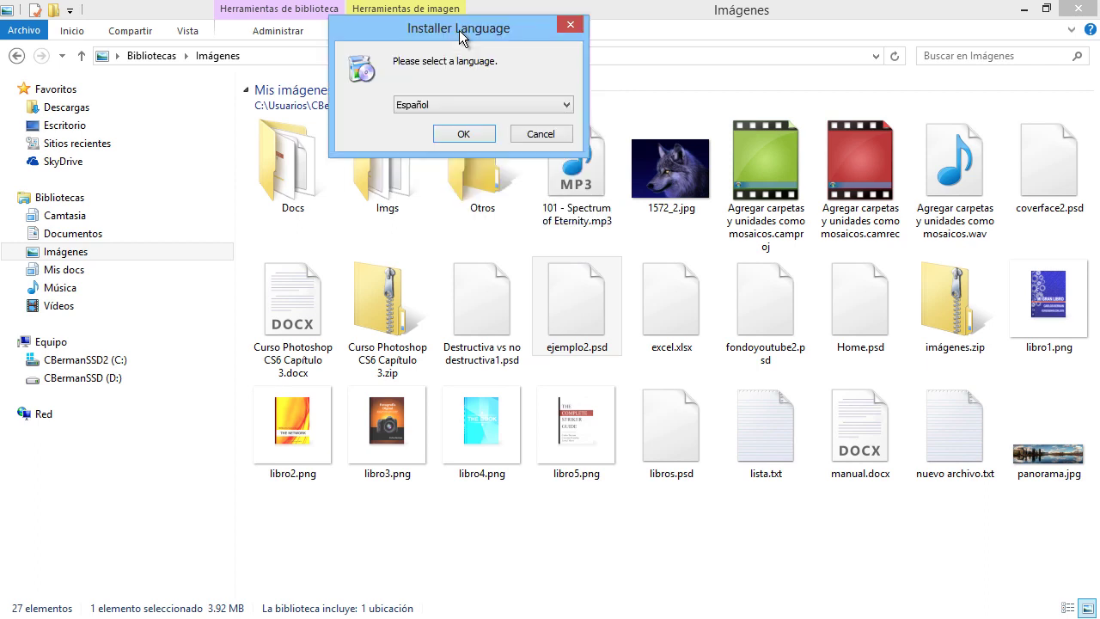
{"action": "left_click", "coordinate": [420, 106]}
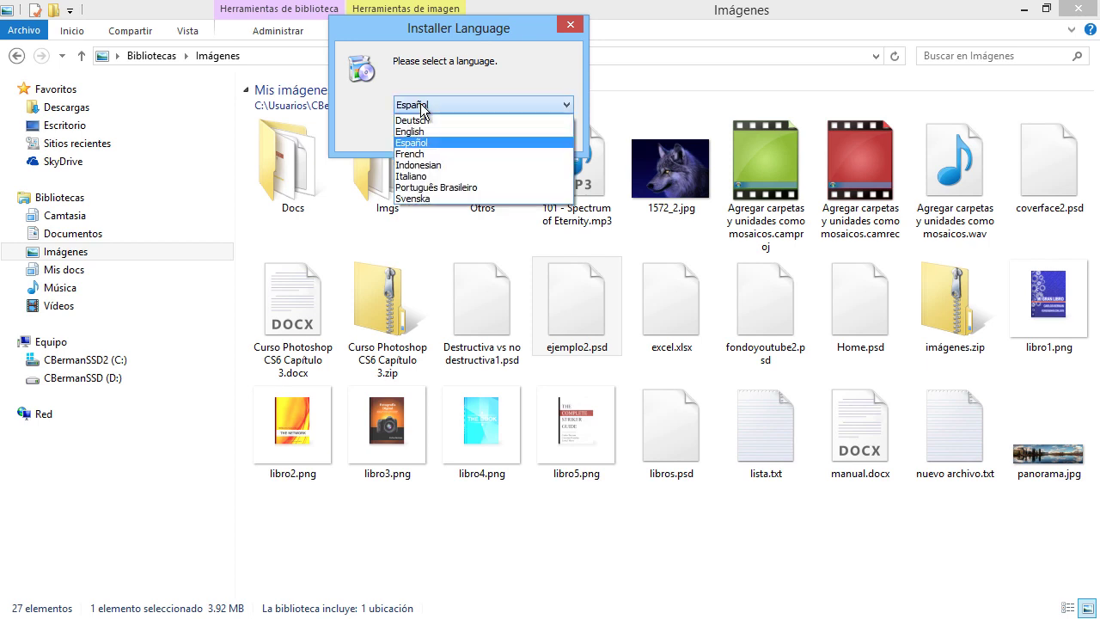
{"action": "left_click", "coordinate": [369, 122]}
{"action": "left_click", "coordinate": [462, 136]}
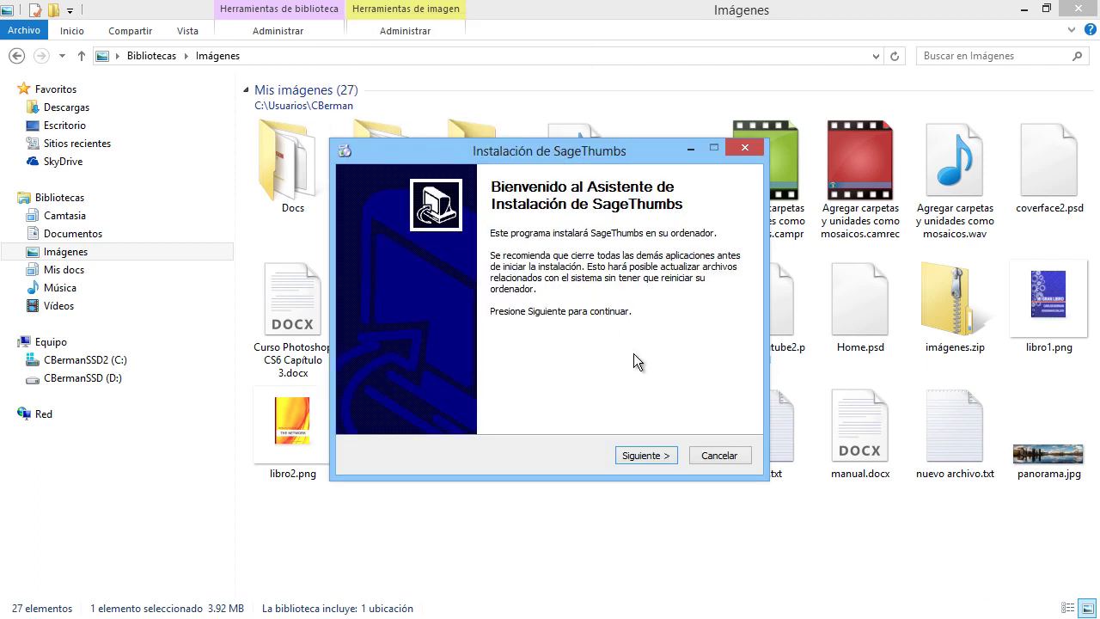
Accept the licence and install SageThumbs with the default components in C:\Program Files (x86)\SageThumbs, using the SageThumbs Start menu folder.
{"action": "left_click", "coordinate": [646, 455]}
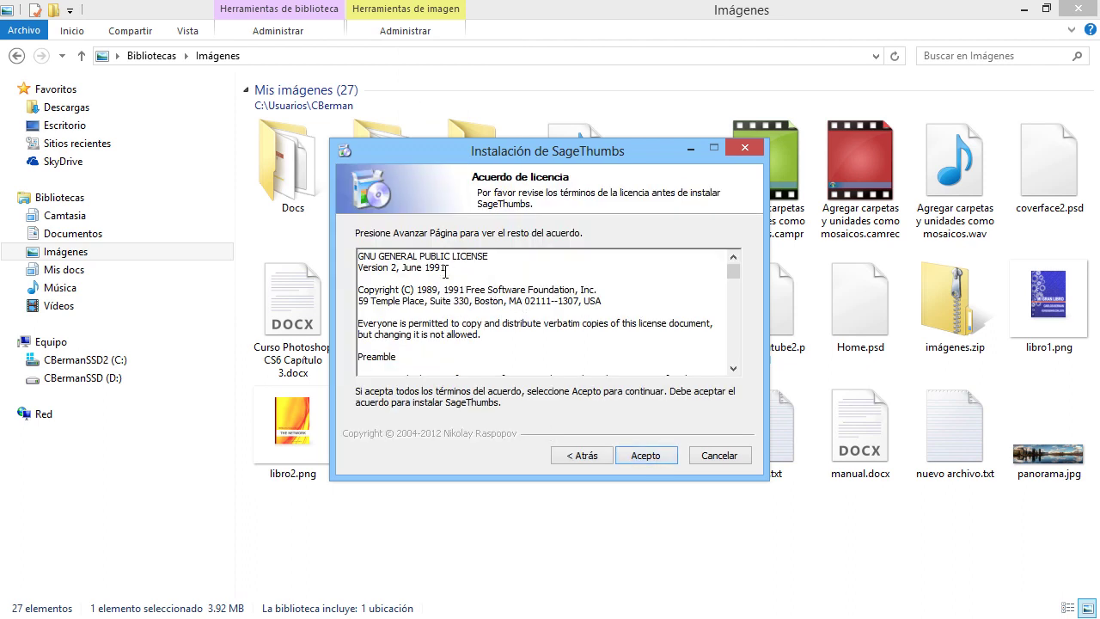
{"action": "left_click", "coordinate": [647, 455]}
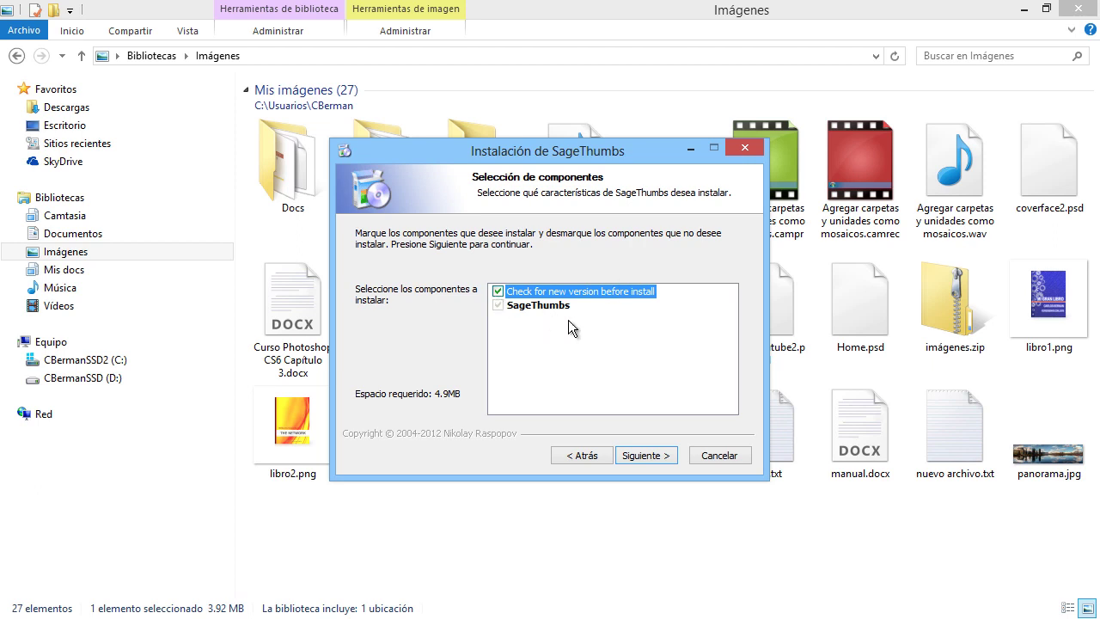
{"action": "left_click", "coordinate": [645, 455]}
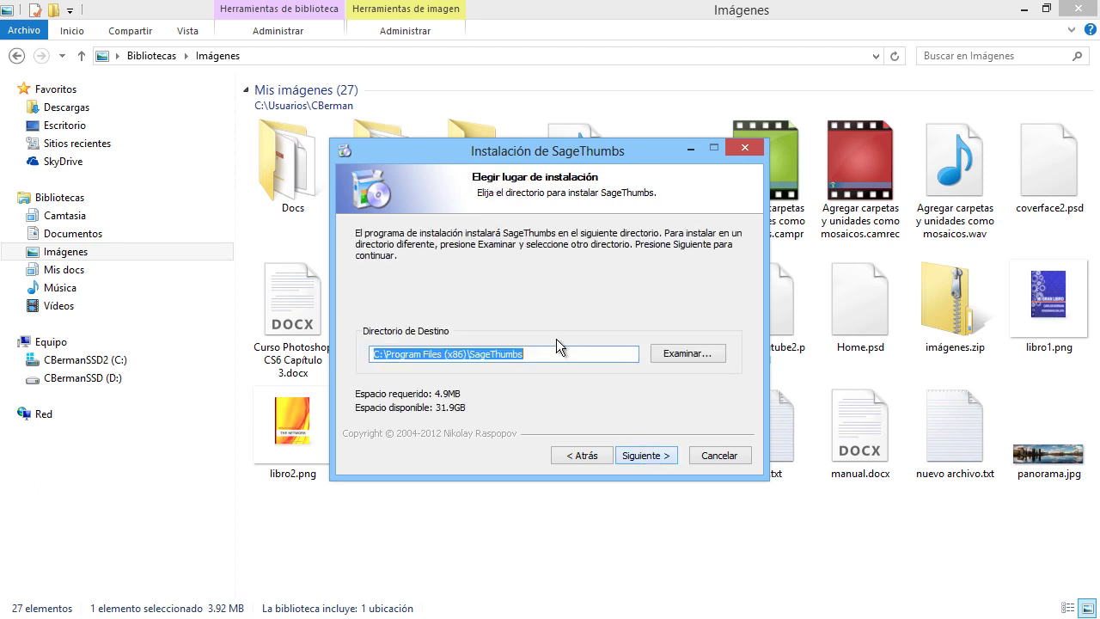
{"action": "left_click_drag", "start_coordinate": [559, 354], "coordinate": [223, 335]}
{"action": "left_click", "coordinate": [574, 353]}
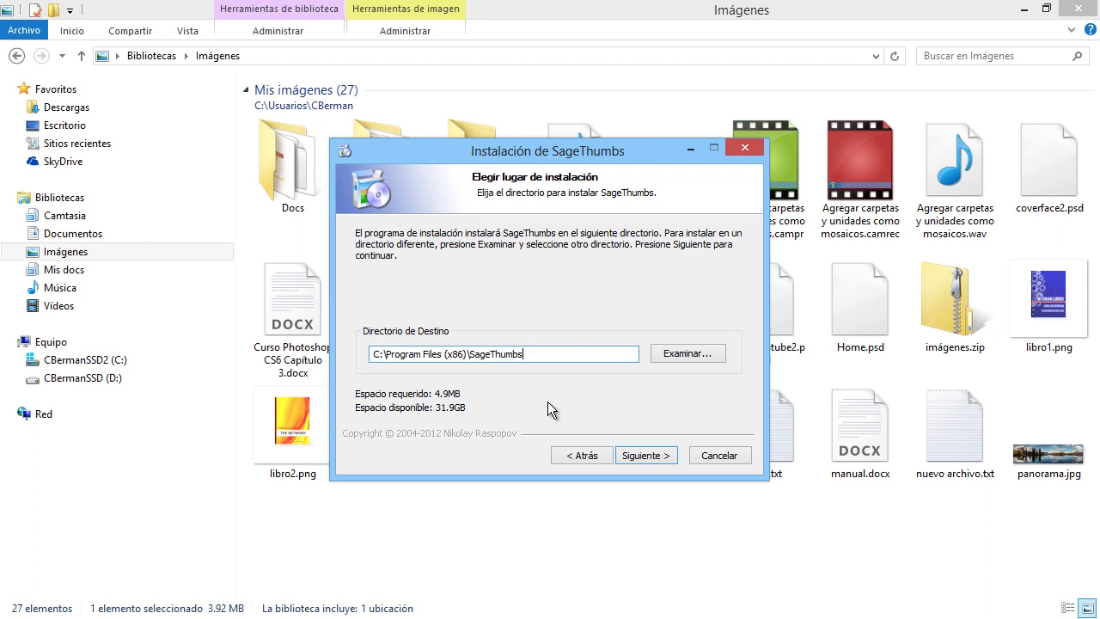
{"action": "left_click", "coordinate": [667, 455]}
{"action": "double_click", "coordinate": [445, 270]}
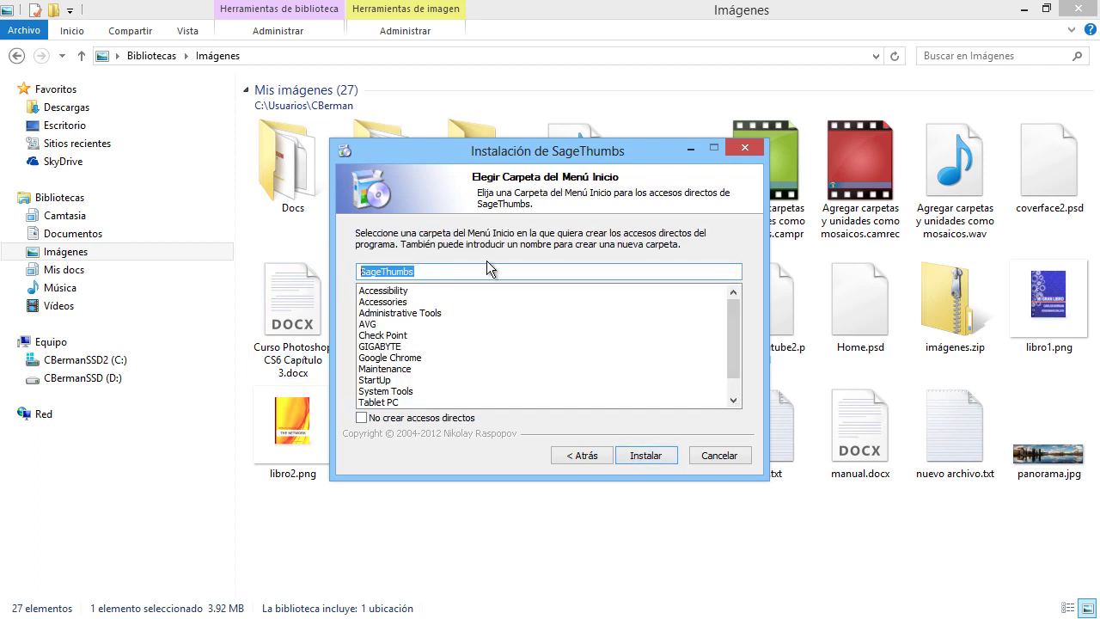
{"action": "left_click", "coordinate": [646, 455]}
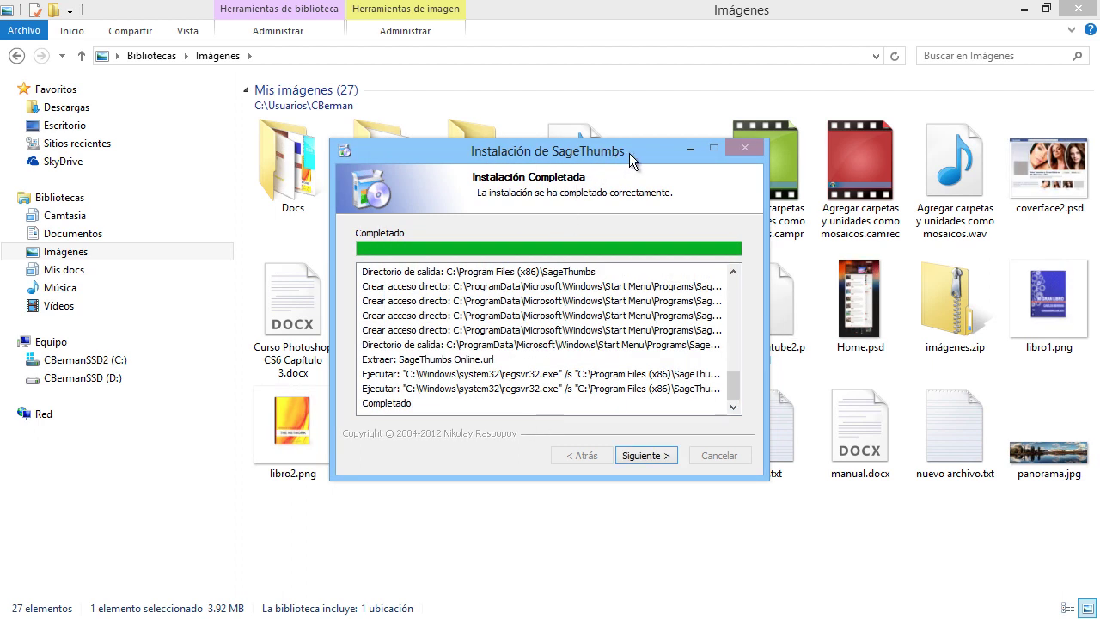
Move the setup window aside to check the PSD thumbnails behind it, and finish the installation wizard.
{"action": "left_click_drag", "start_coordinate": [629, 153], "coordinate": [364, 53]}
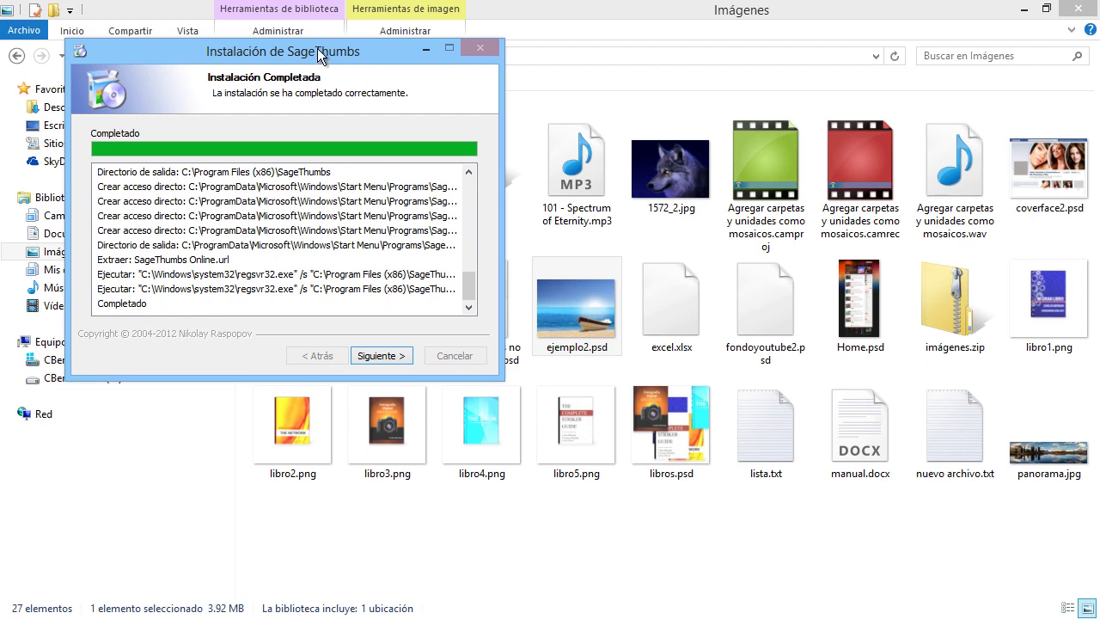
{"action": "left_click_drag", "start_coordinate": [370, 58], "coordinate": [245, 53]}
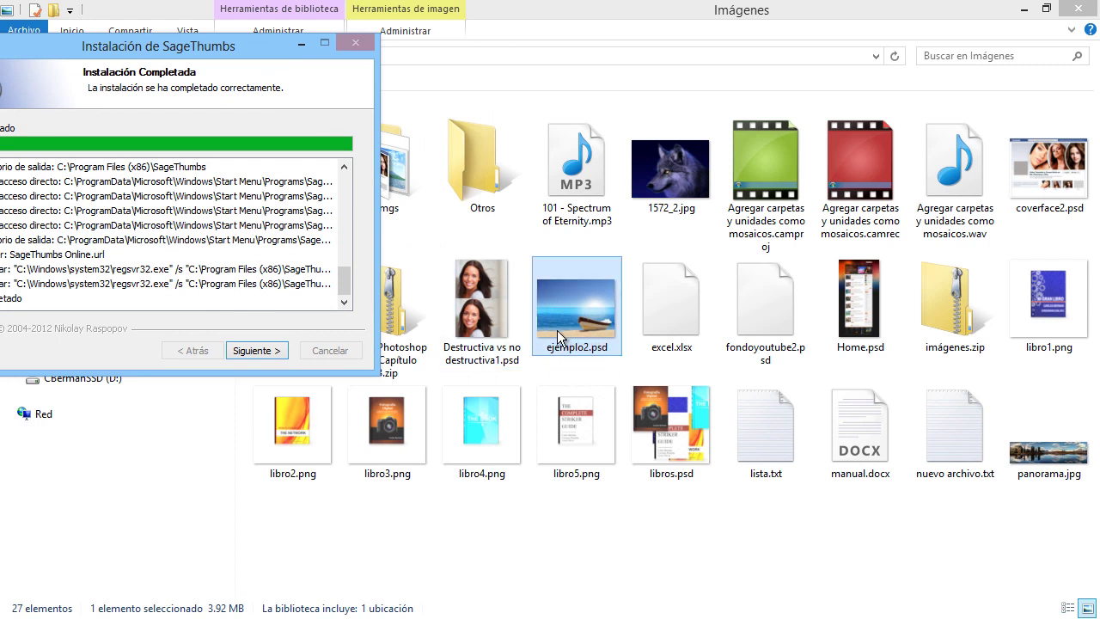
{"action": "left_click_drag", "start_coordinate": [131, 43], "coordinate": [258, 53]}
{"action": "left_click", "coordinate": [439, 363]}
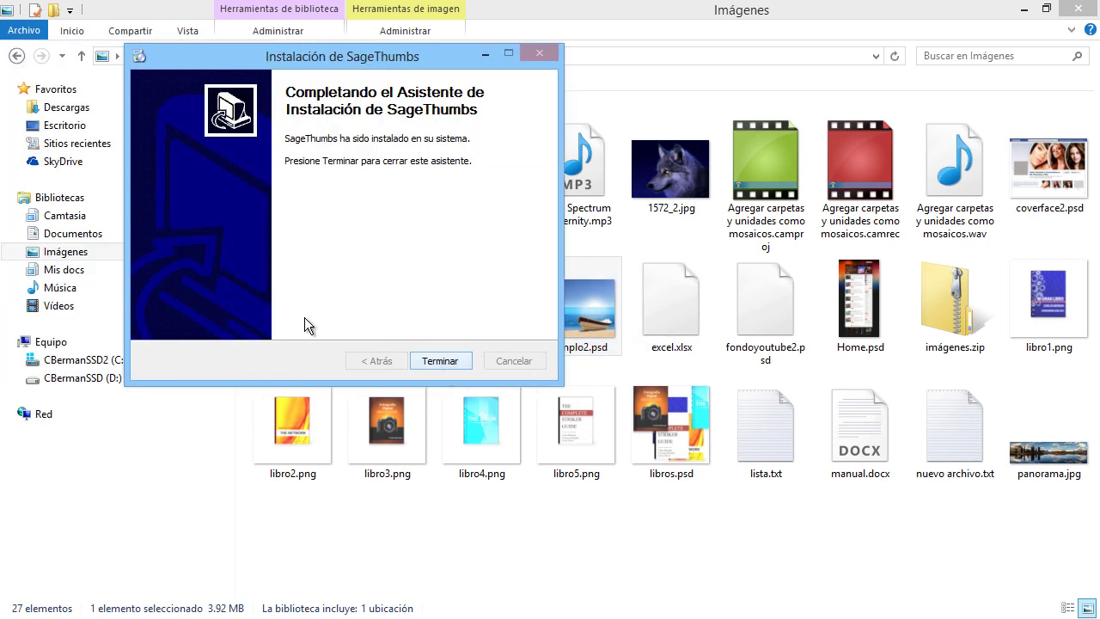
{"action": "left_click", "coordinate": [444, 362]}
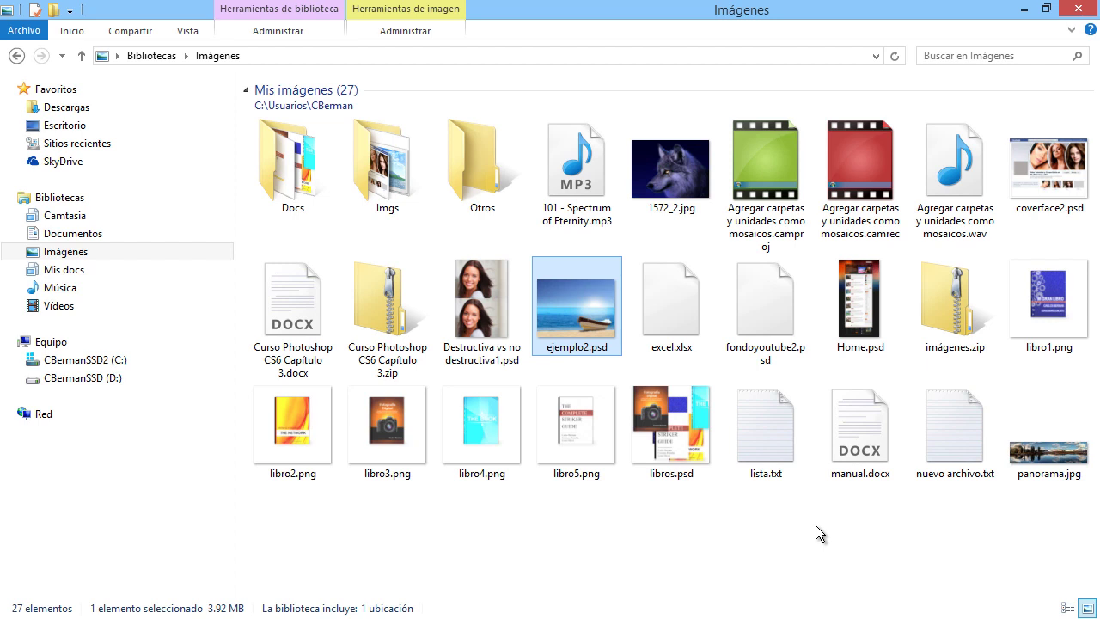
Convert fondoyoutube2.psd to JPG using the SageThumbs conversion command.
{"action": "left_click", "coordinate": [776, 350]}
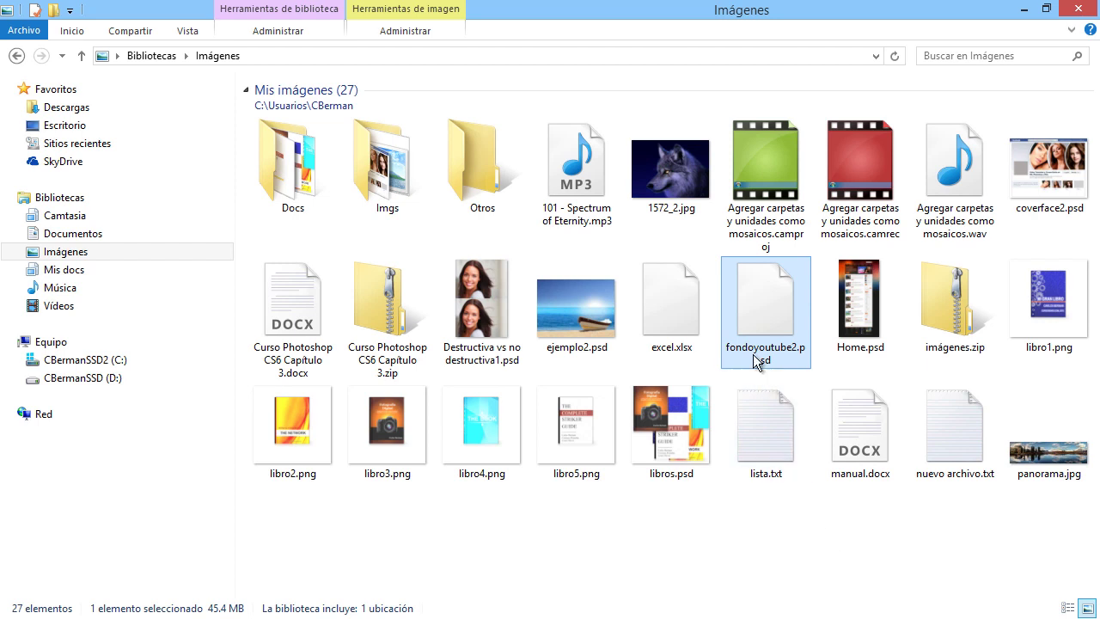
{"action": "right_click", "coordinate": [745, 318]}
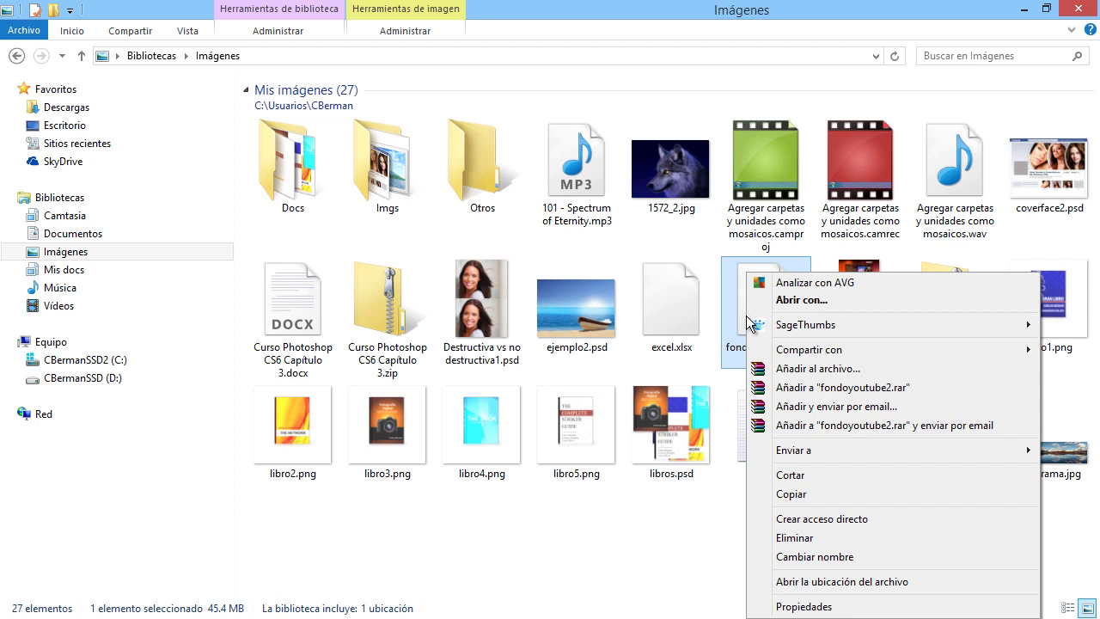
{"action": "mouse_move", "coordinate": [848, 330]}
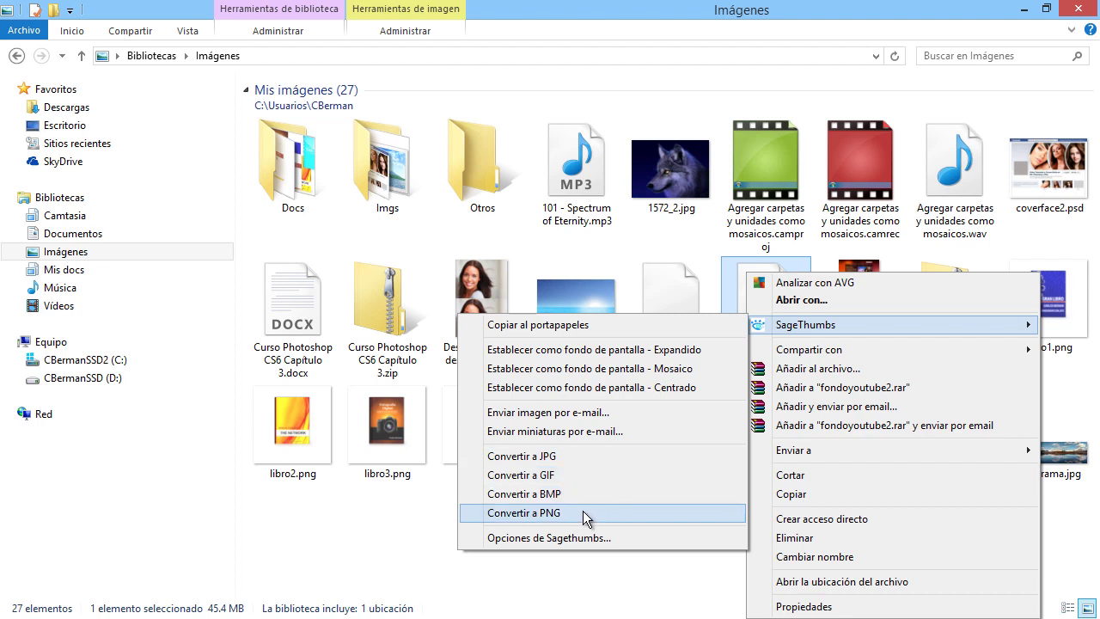
{"action": "left_click", "coordinate": [668, 581]}
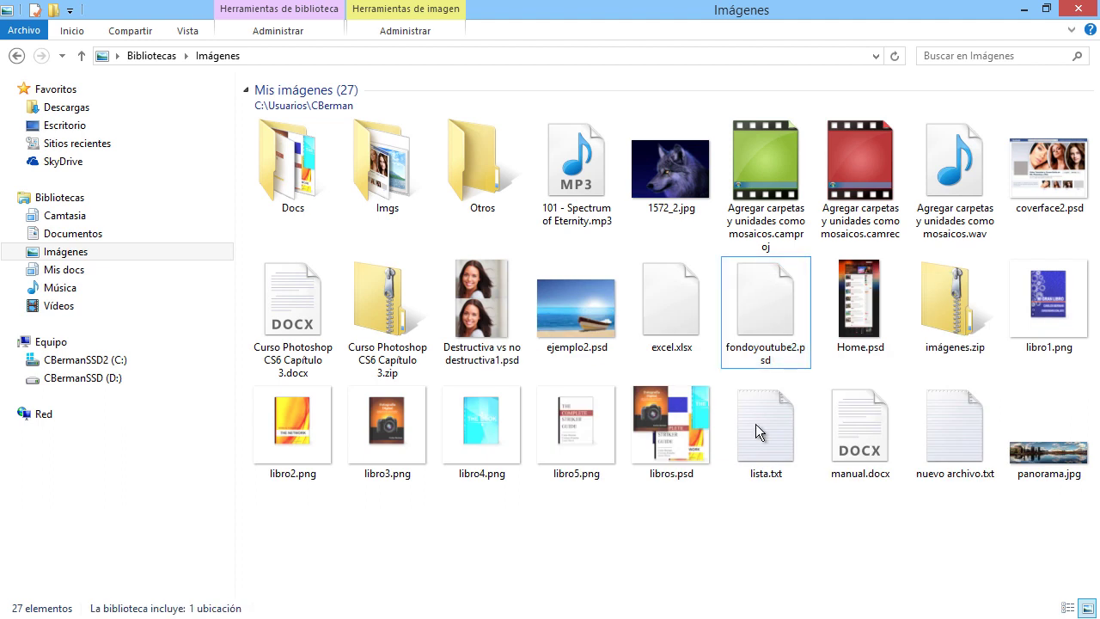
{"action": "right_click", "coordinate": [764, 311]}
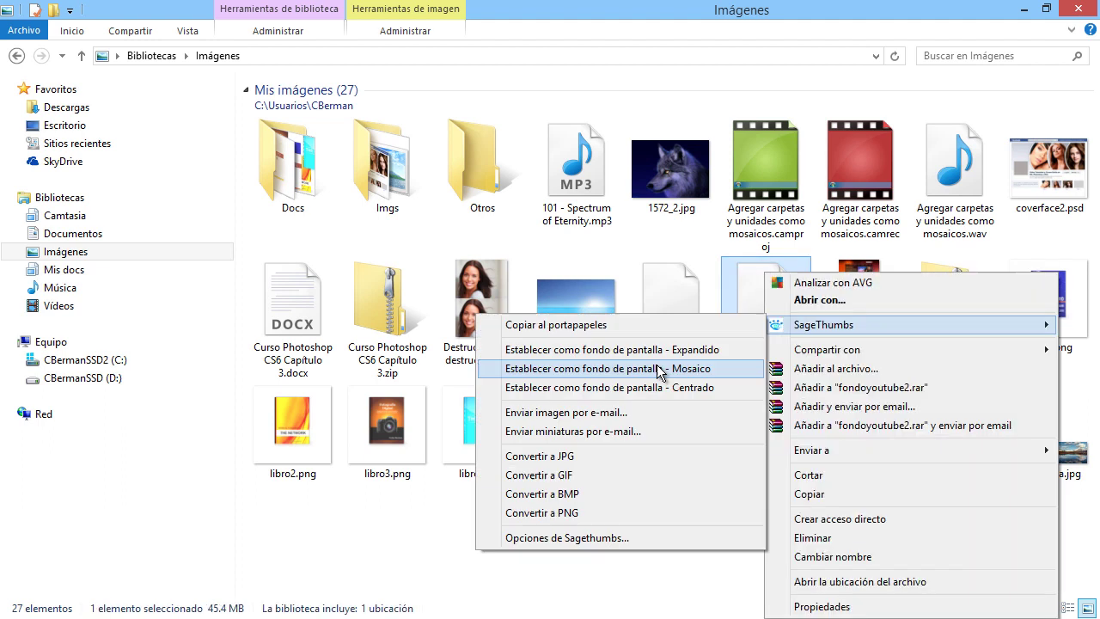
{"action": "left_click", "coordinate": [589, 455]}
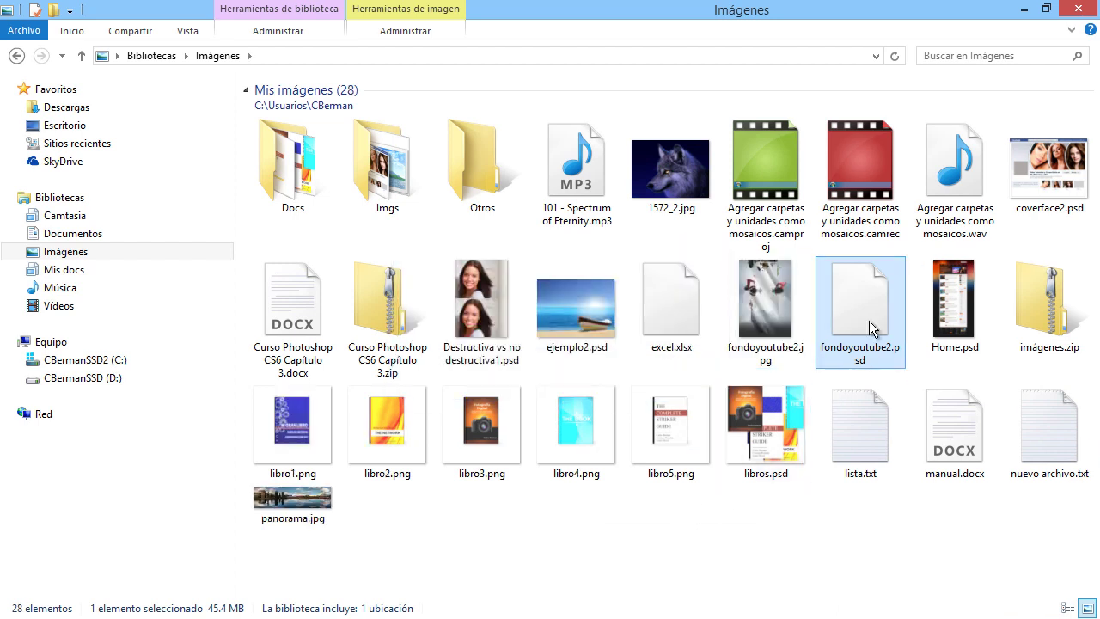
View fondoyoutube2.jpg in the Windows photo viewer, inspect it up close and close the viewer.
{"action": "double_click", "coordinate": [765, 309]}
{"action": "left_click", "coordinate": [963, 57]}
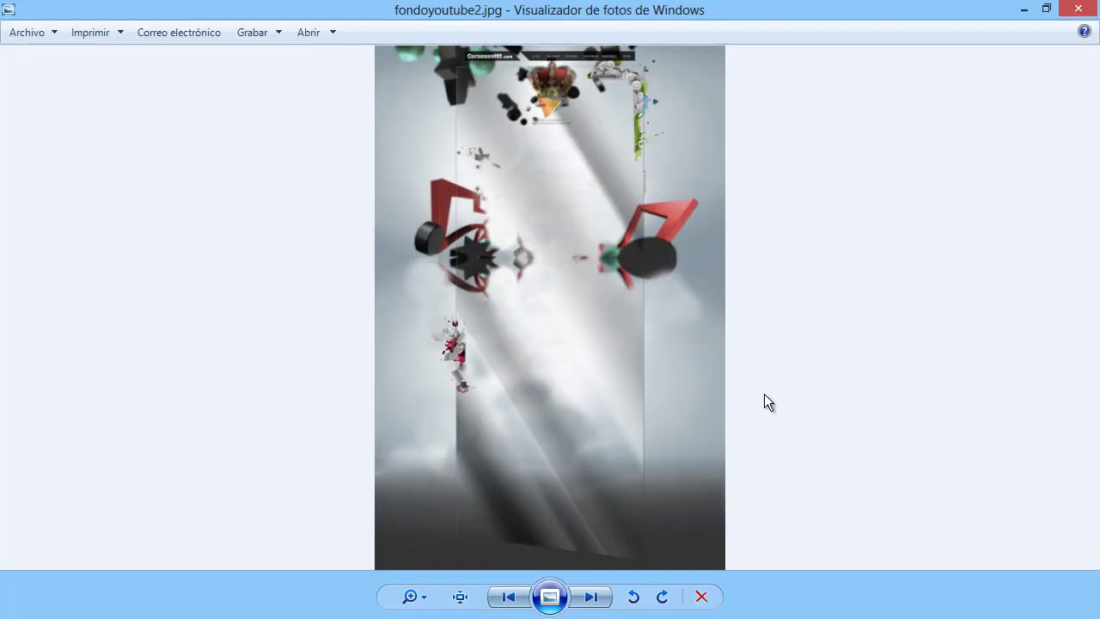
{"action": "scroll", "coordinate": [484, 422], "scroll_direction": "up", "scroll_amount": 5}
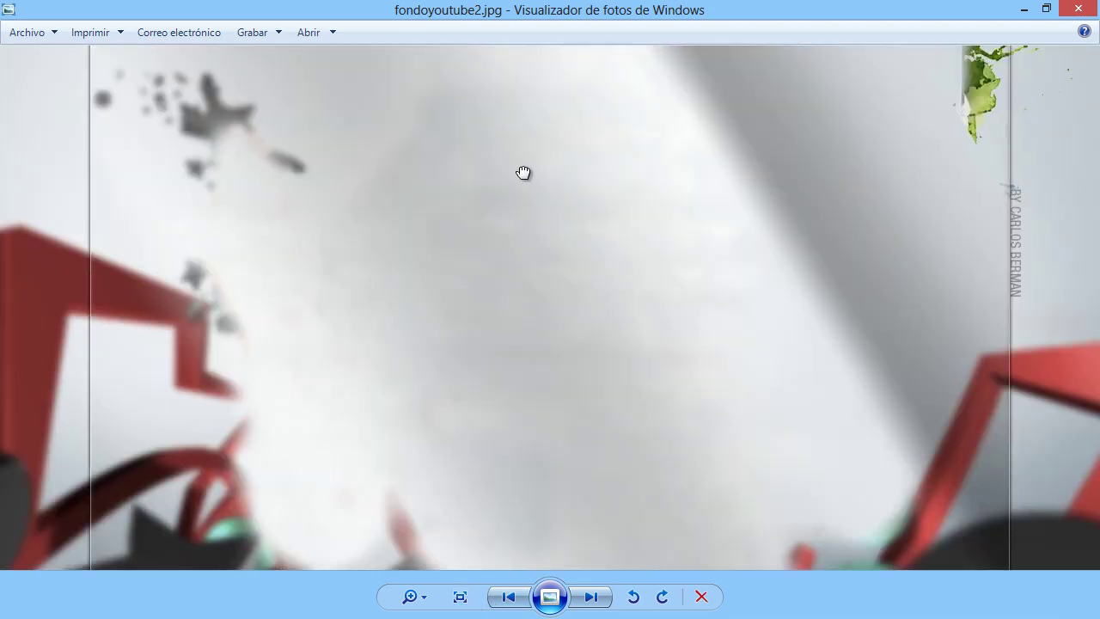
{"action": "scroll", "coordinate": [523, 173], "scroll_direction": "down", "scroll_amount": 5}
{"action": "left_click", "coordinate": [1075, 8]}
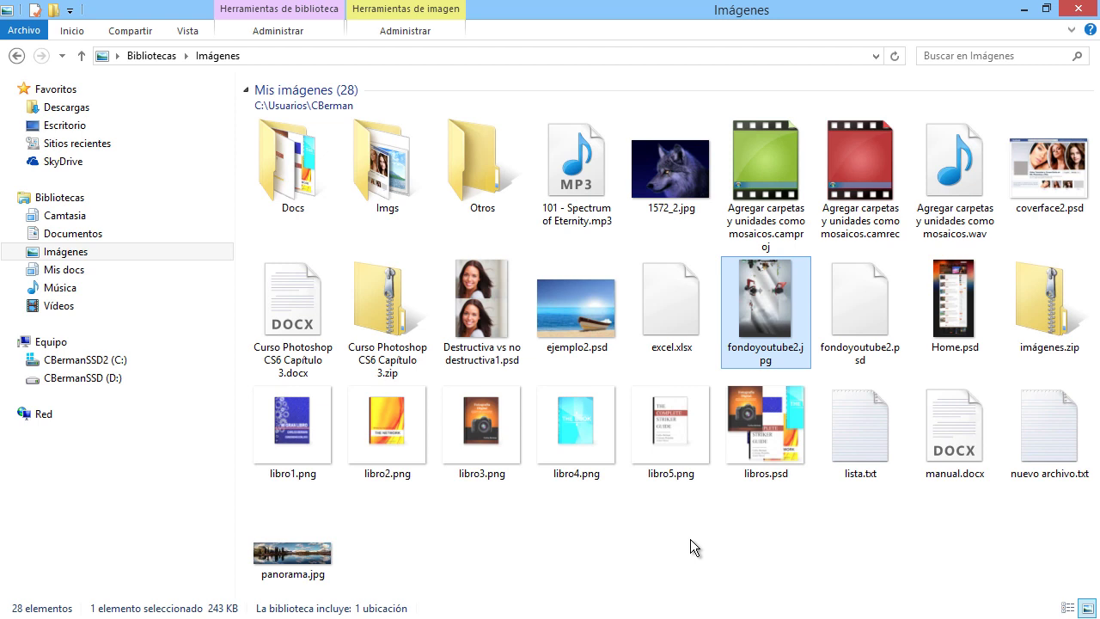
Open the SageThumbs options from fondoyoutube2.jpg and examine the list of supported file types.
{"action": "right_click", "coordinate": [772, 268]}
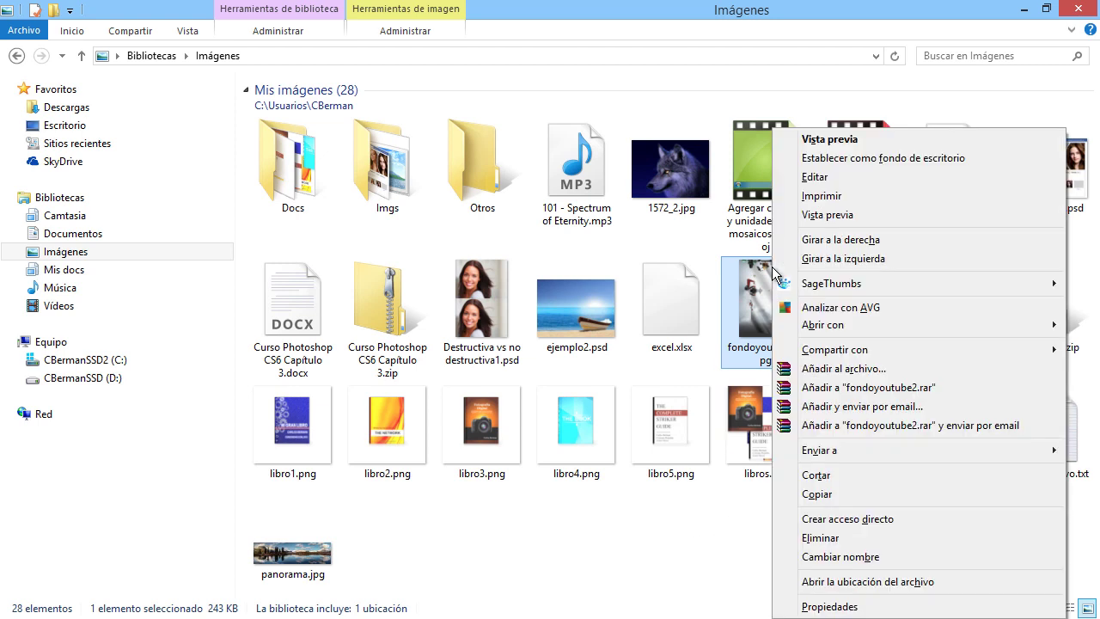
{"action": "mouse_move", "coordinate": [822, 292]}
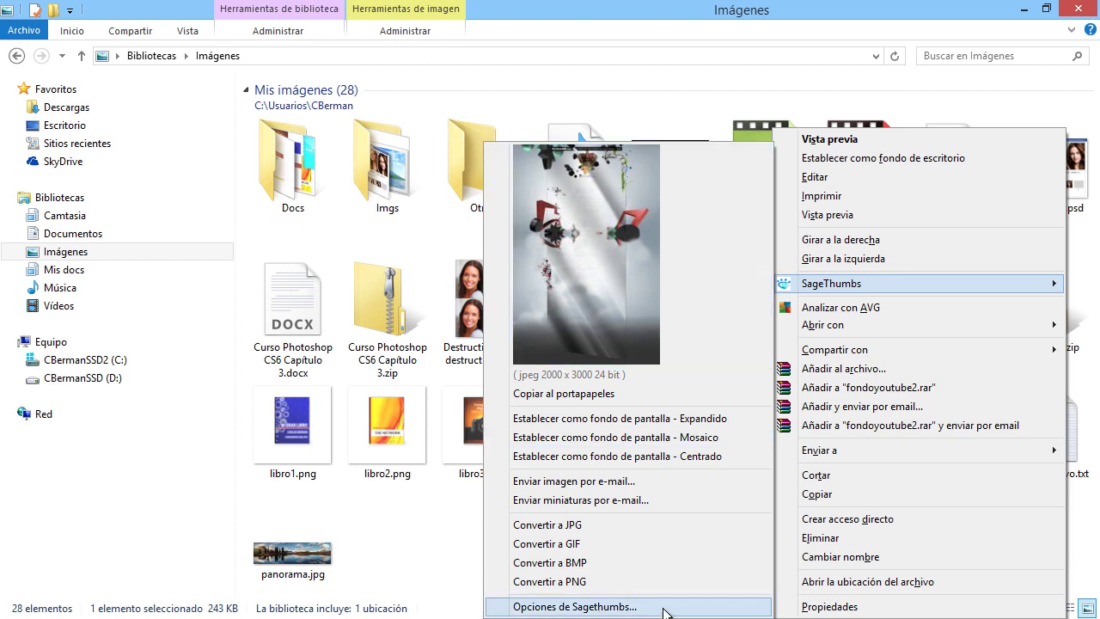
{"action": "left_click", "coordinate": [690, 608]}
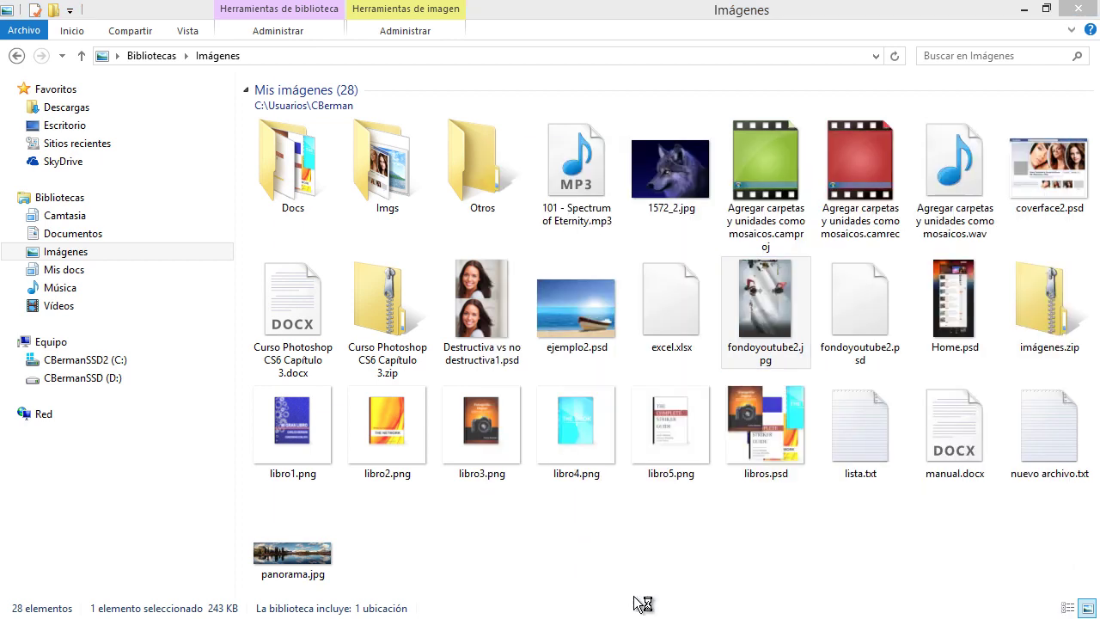
{"action": "left_click_drag", "start_coordinate": [498, 35], "coordinate": [501, 39]}
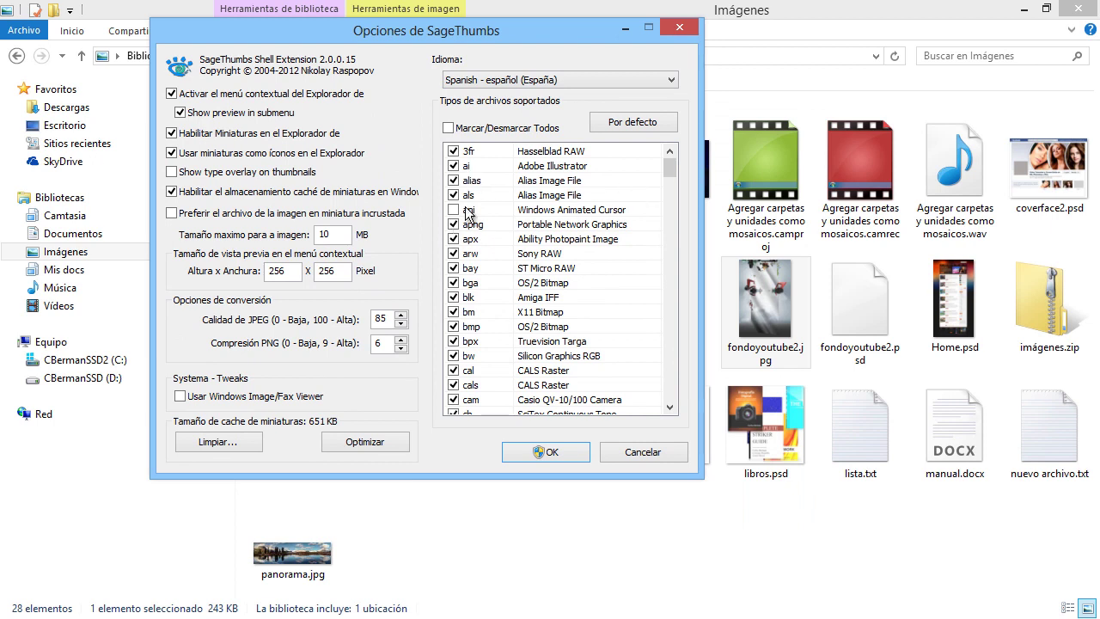
{"action": "left_click_drag", "start_coordinate": [671, 172], "coordinate": [680, 221]}
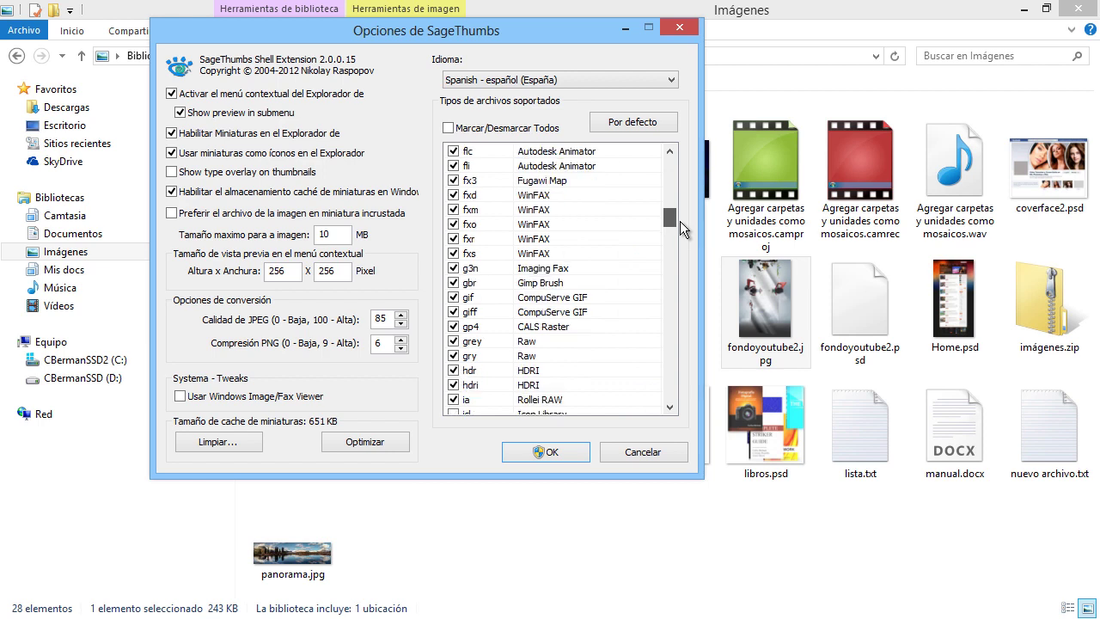
{"action": "left_click_drag", "start_coordinate": [542, 29], "coordinate": [509, 29]}
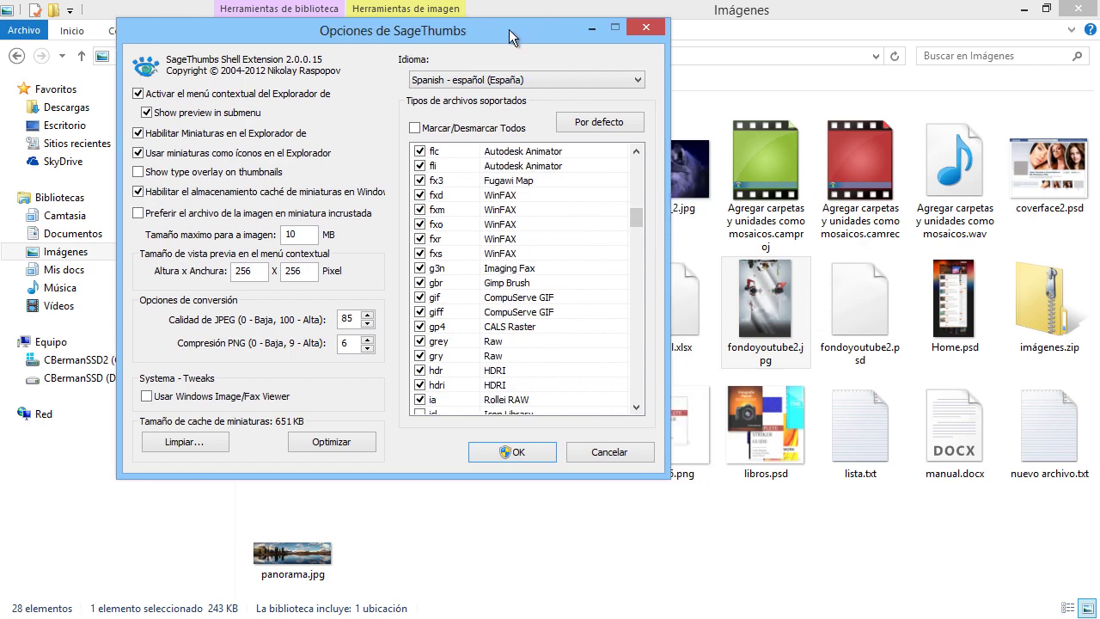
Review the maximum image size, preview size and conversion quality options in SageThumbs, then cancel the options and minimize the folder window.
{"action": "left_click_drag", "start_coordinate": [373, 26], "coordinate": [527, 30]}
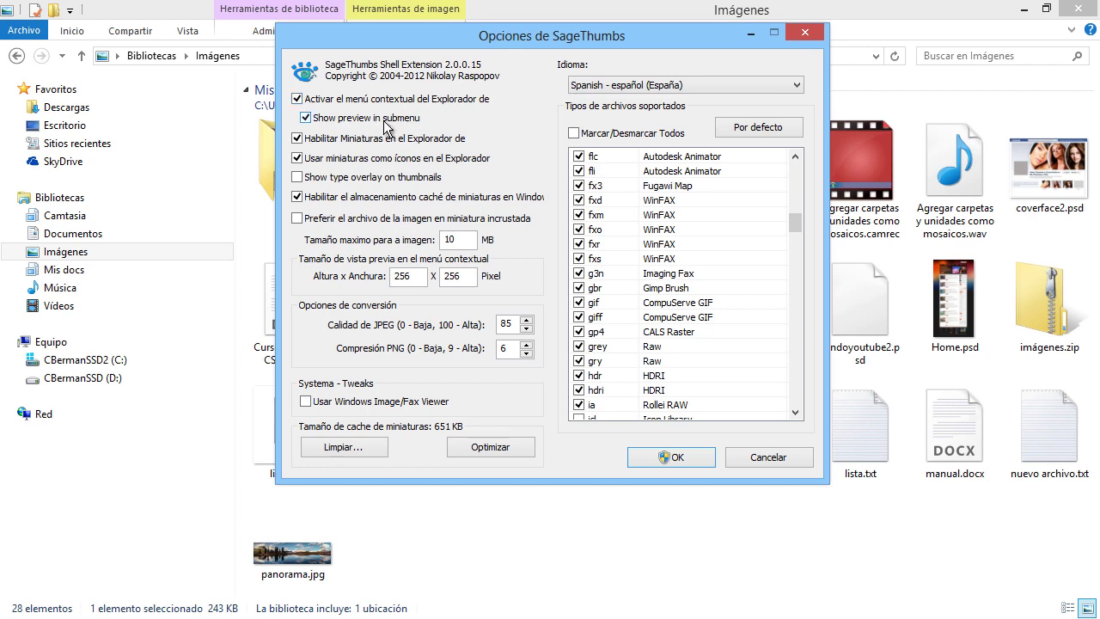
{"action": "left_click_drag", "start_coordinate": [617, 43], "coordinate": [496, 42]}
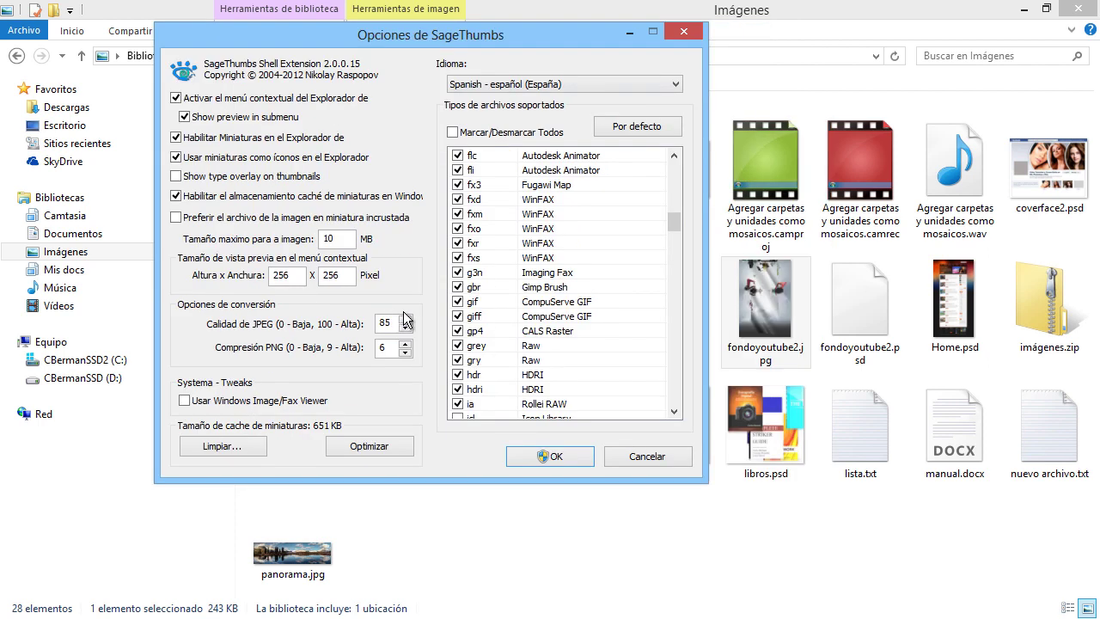
{"action": "double_click", "coordinate": [346, 239]}
{"action": "key", "text": "Tab"}
{"action": "key", "text": "Tab"}
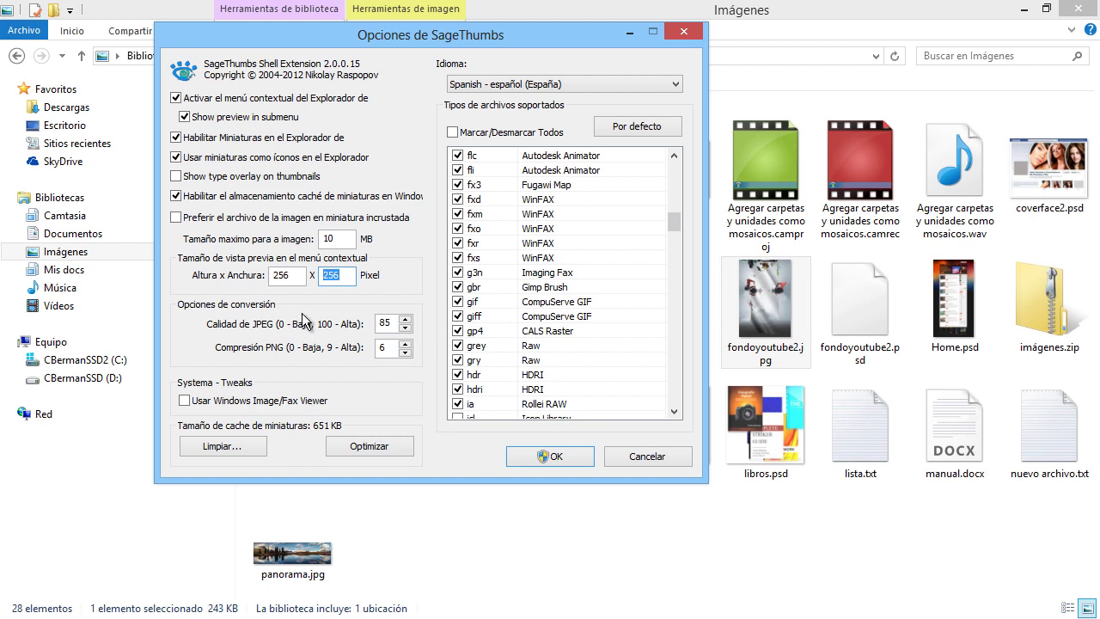
{"action": "left_click", "coordinate": [656, 454]}
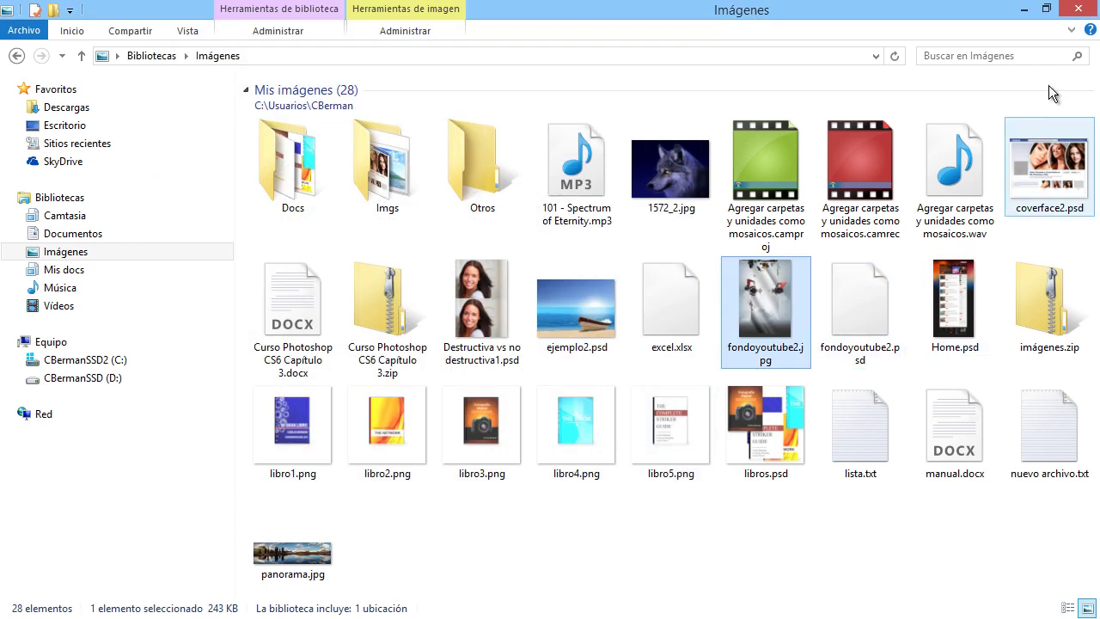
{"action": "left_click", "coordinate": [1023, 11]}
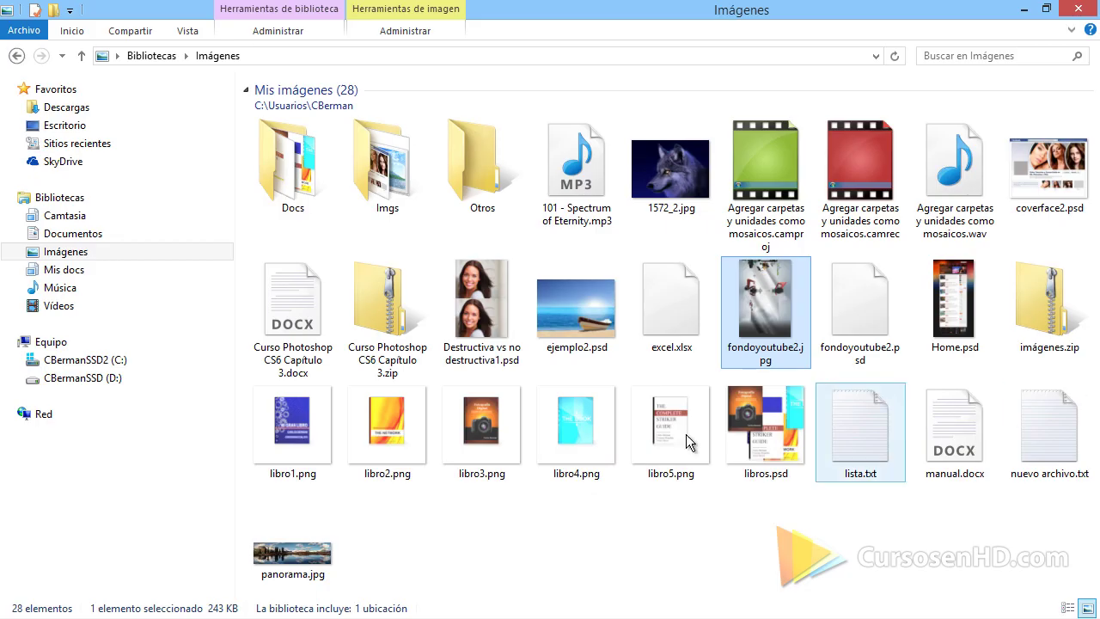
Reopen the SageThumbs options from fondoyoutube2.jpg and disable the png (Portable Network Graphics) file type in the supported types.
{"action": "right_click", "coordinate": [767, 340]}
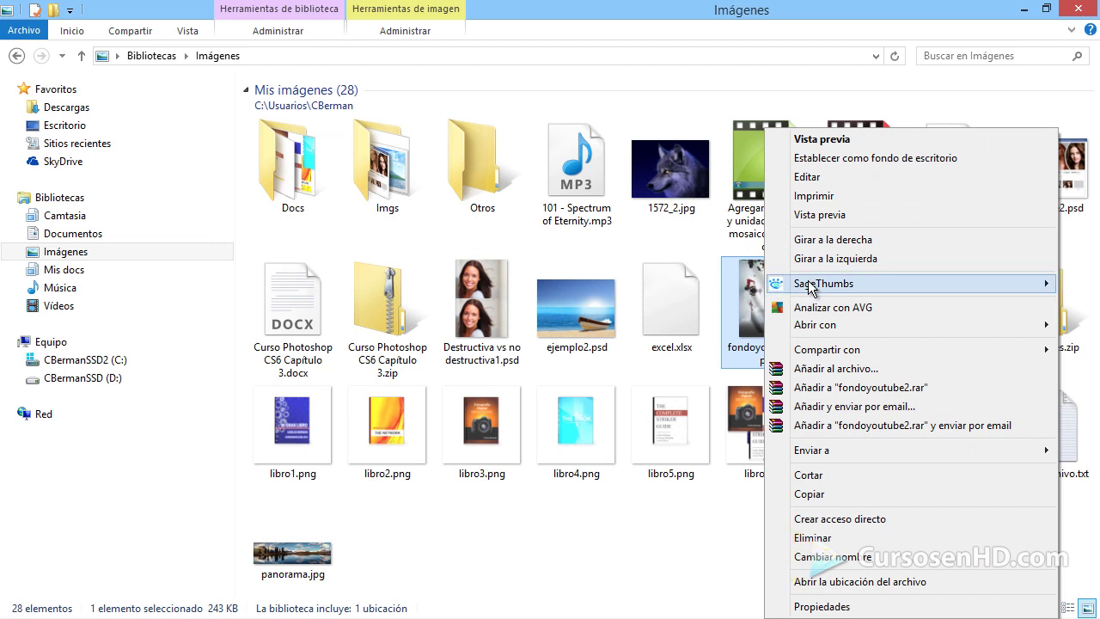
{"action": "mouse_move", "coordinate": [782, 283]}
{"action": "left_click", "coordinate": [594, 605]}
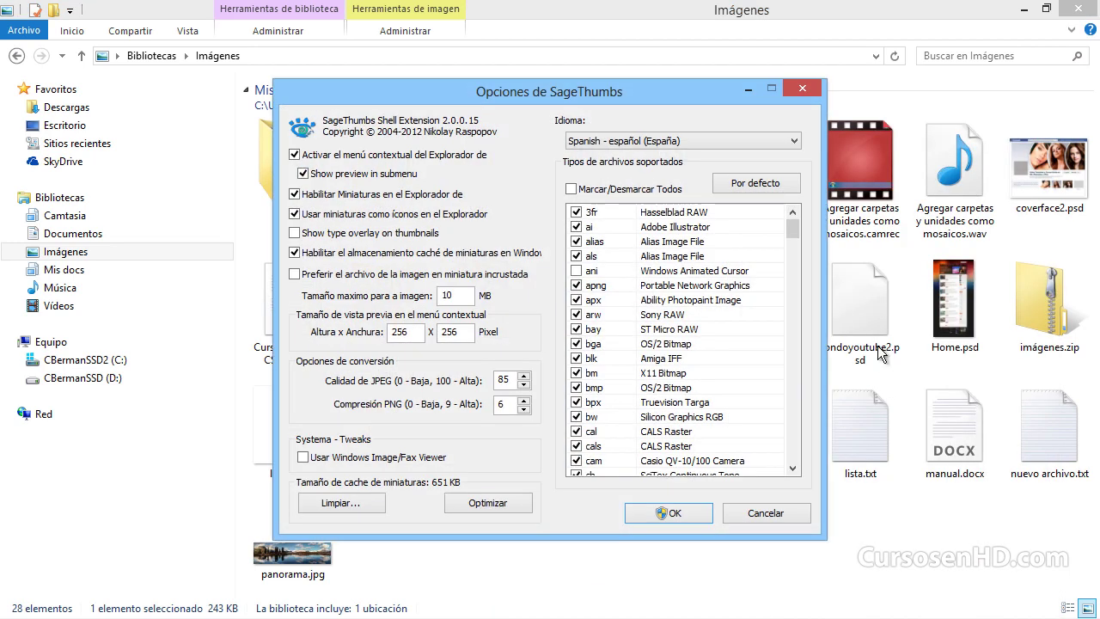
{"action": "left_click_drag", "start_coordinate": [666, 92], "coordinate": [597, 78]}
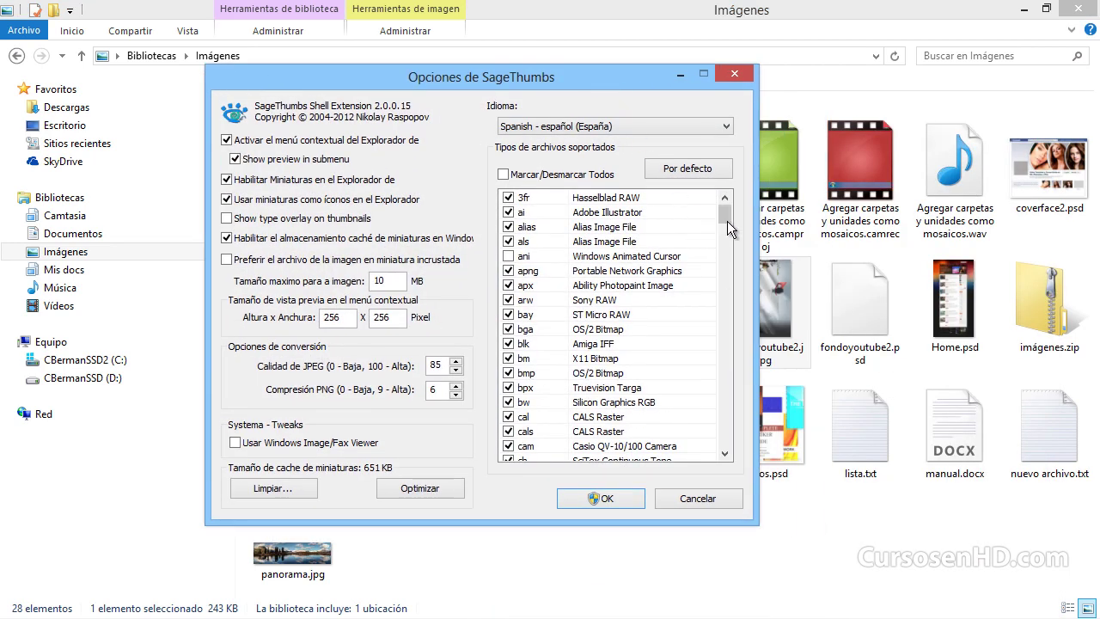
{"action": "left_click_drag", "start_coordinate": [727, 221], "coordinate": [737, 344]}
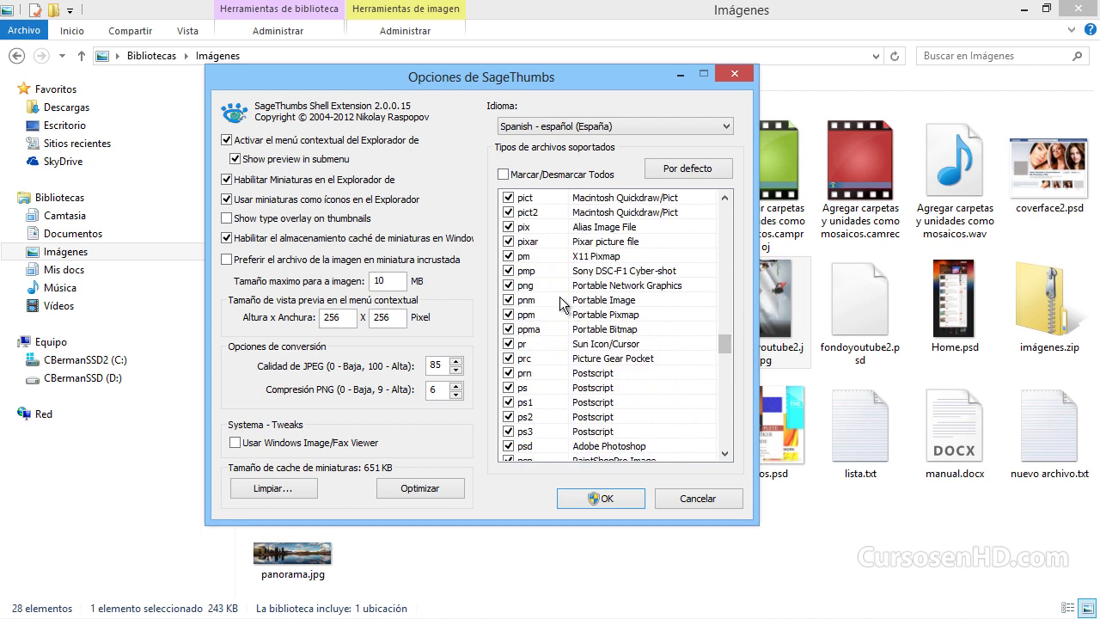
{"action": "left_click", "coordinate": [508, 285]}
Move the options window aside to see the thumbnails, apply the SageThumbs options and minimize the Imágenes folder window.
{"action": "left_click_drag", "start_coordinate": [622, 76], "coordinate": [394, 34]}
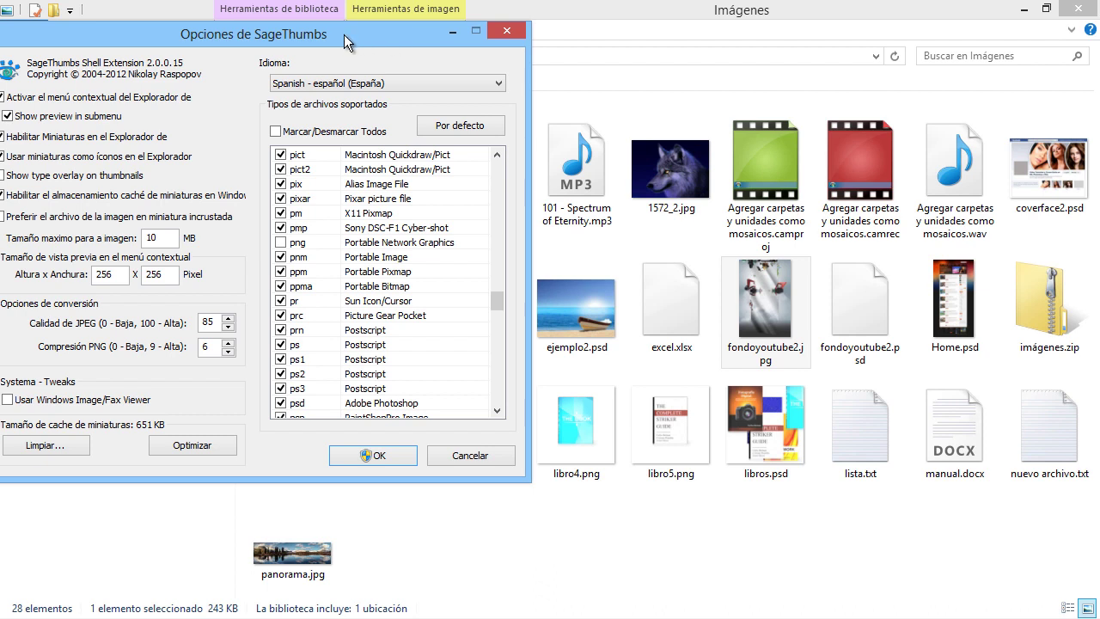
{"action": "left_click_drag", "start_coordinate": [344, 35], "coordinate": [379, 38]}
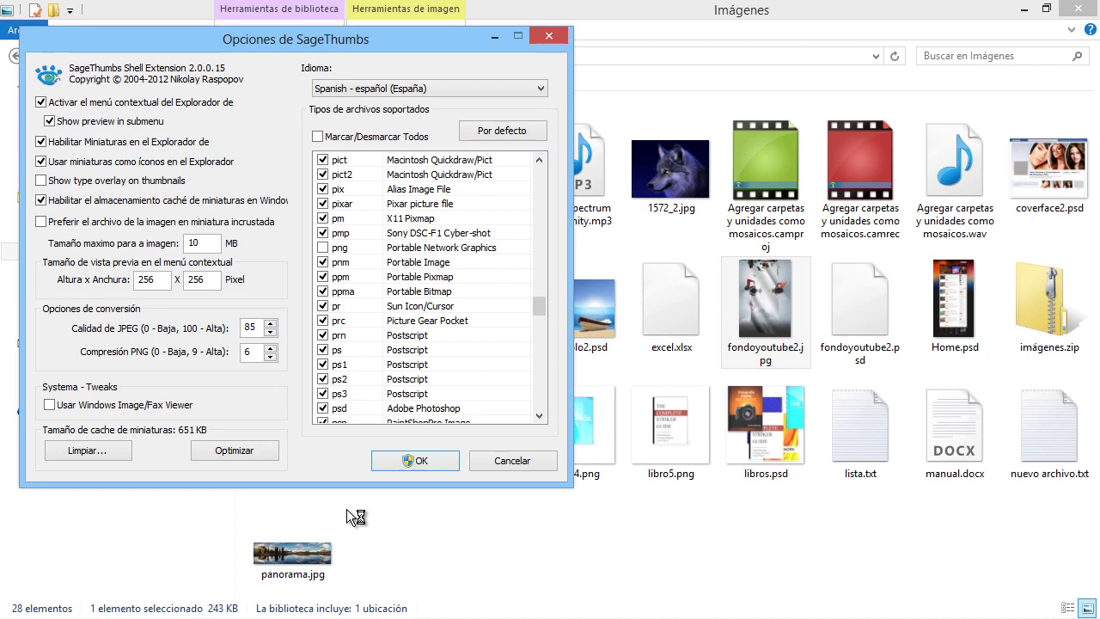
{"action": "left_click", "coordinate": [449, 462]}
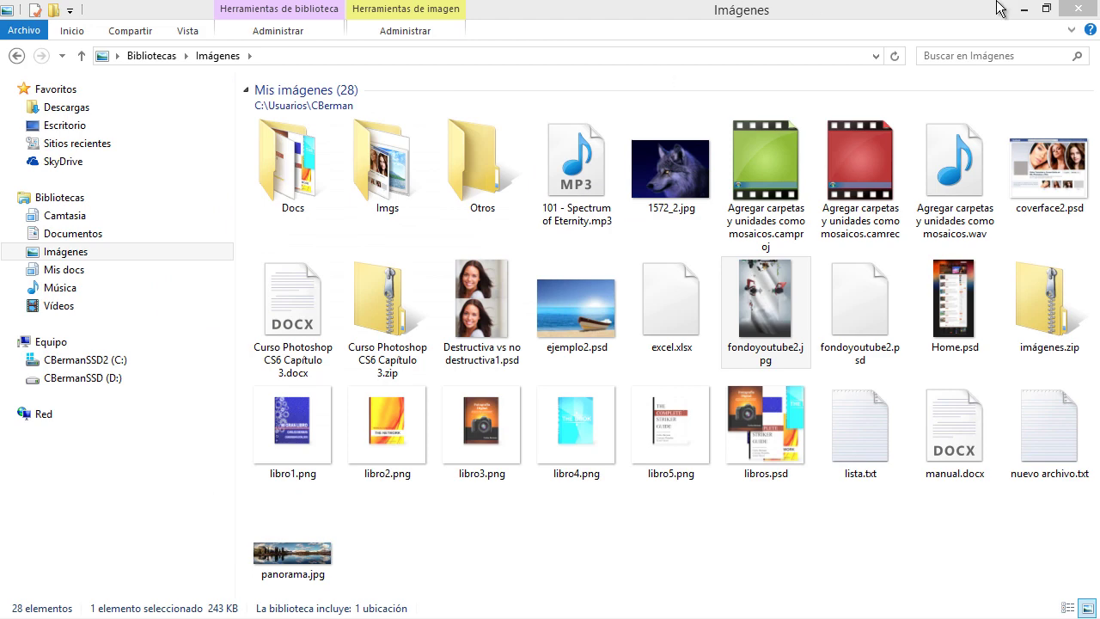
{"action": "left_click", "coordinate": [1024, 9]}
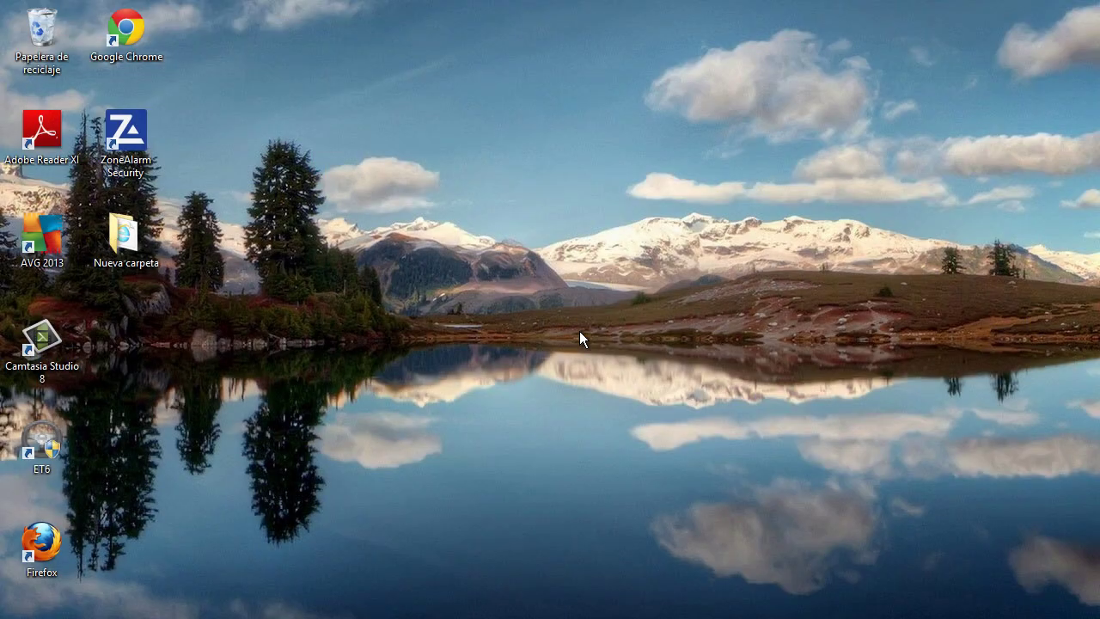